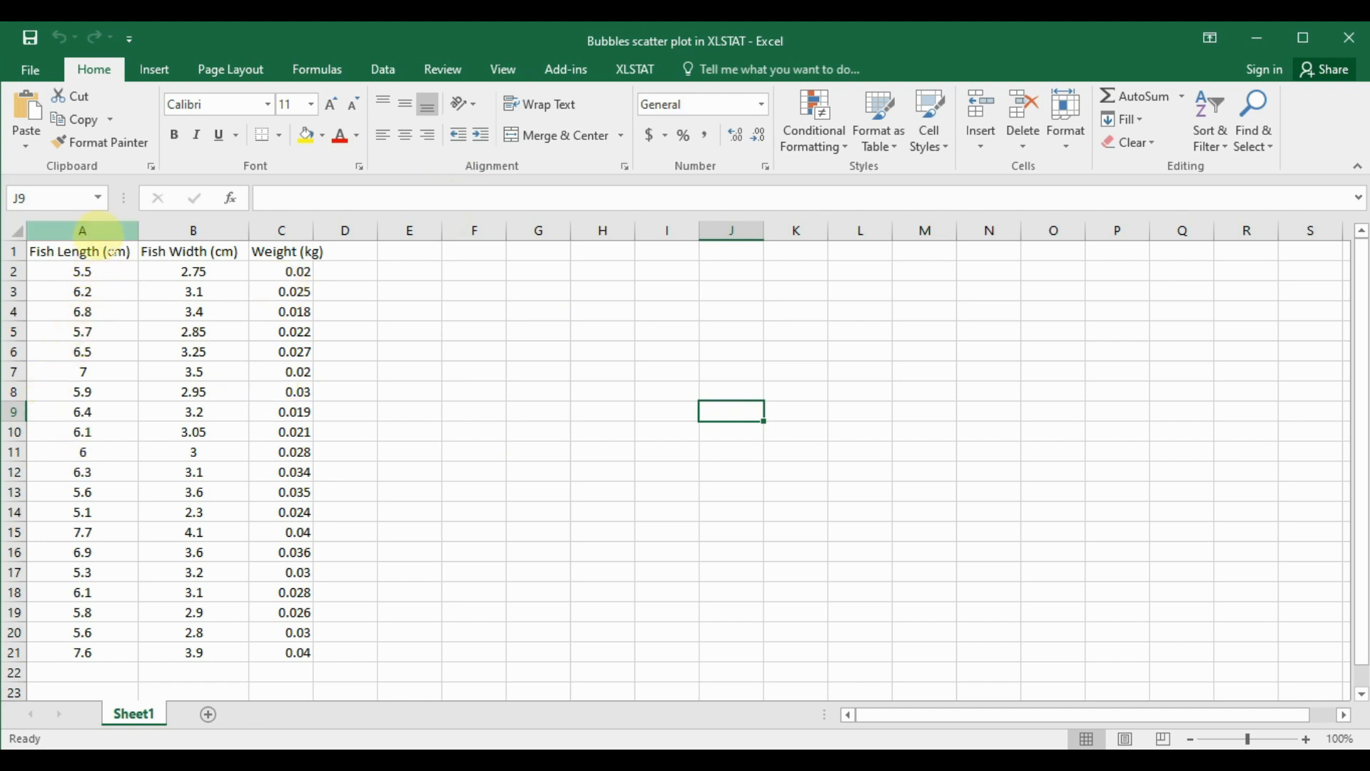
Widen the Weight (kg) column slightly so that its header fits inside the column.
click(100, 231)
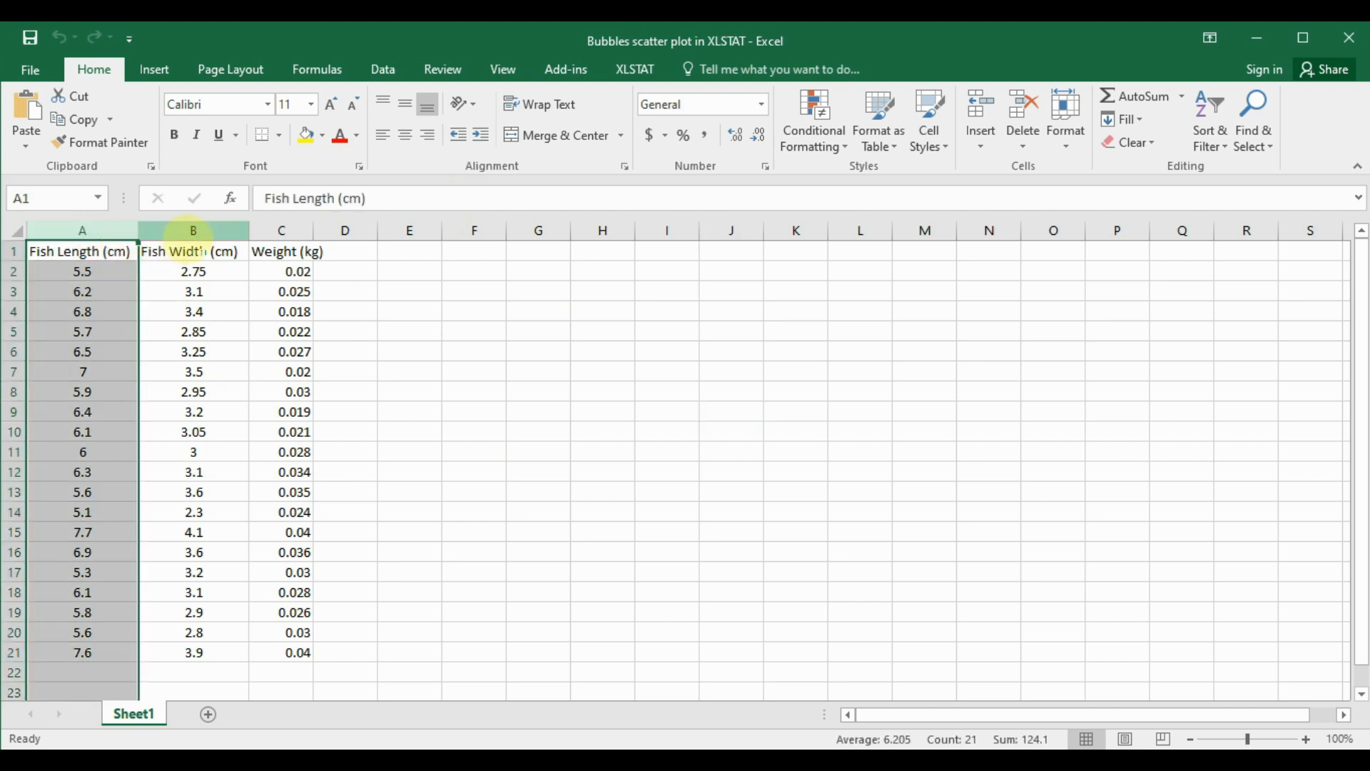
click(193, 232)
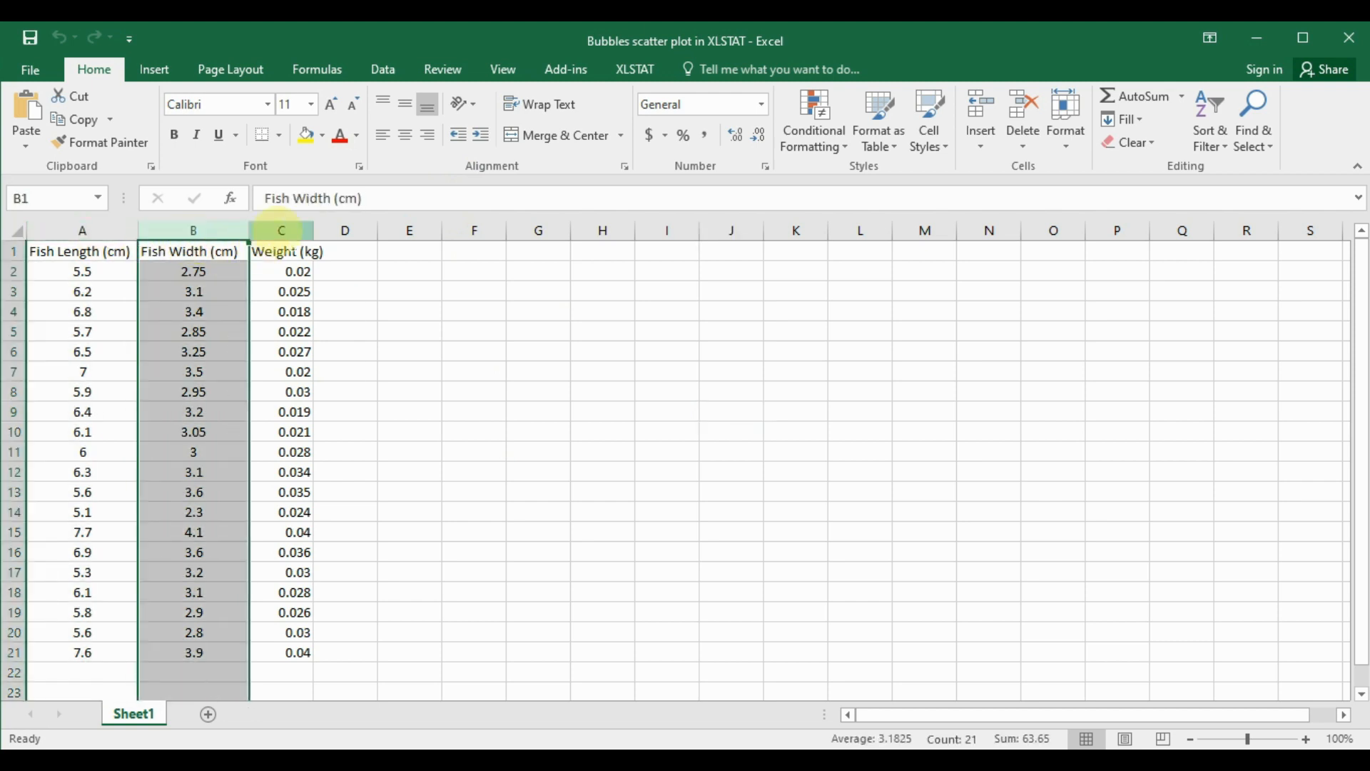
click(282, 229)
drag(314, 239, 330, 236)
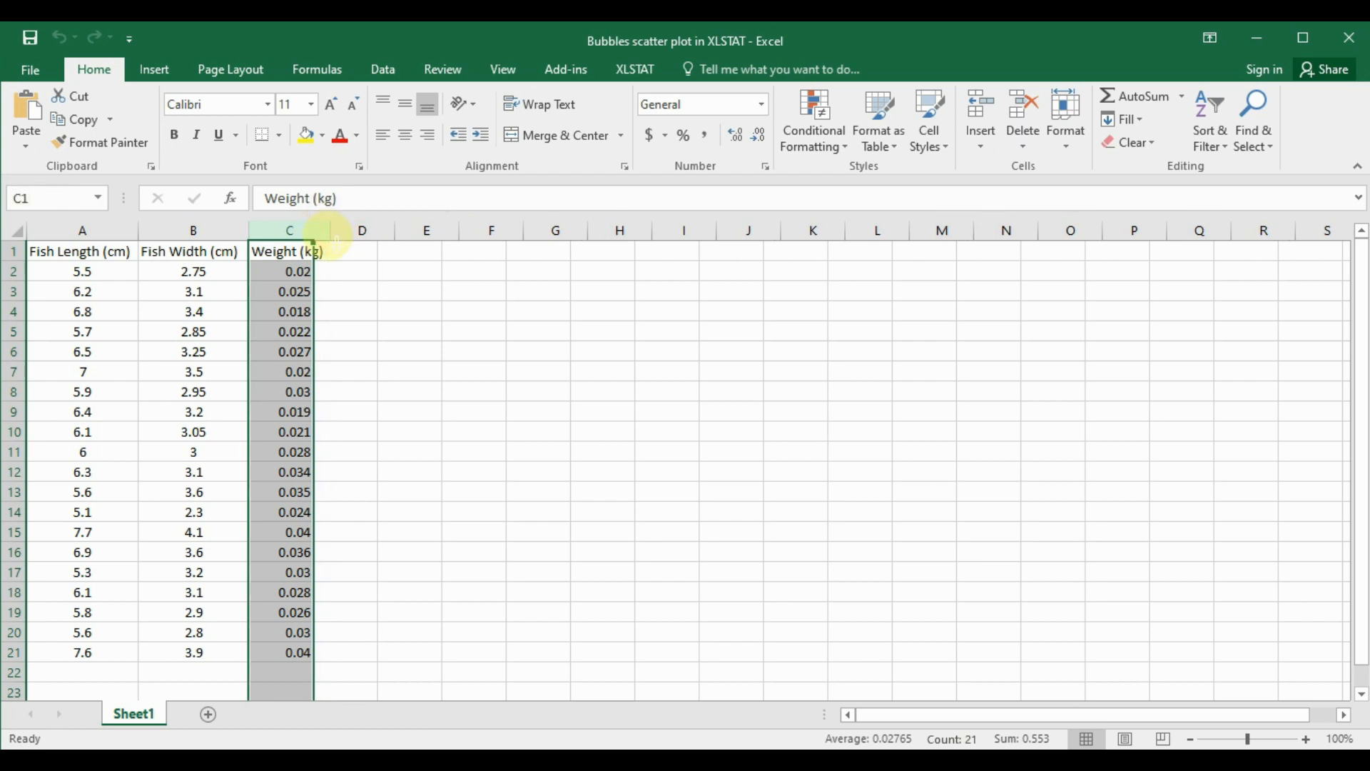
click(457, 347)
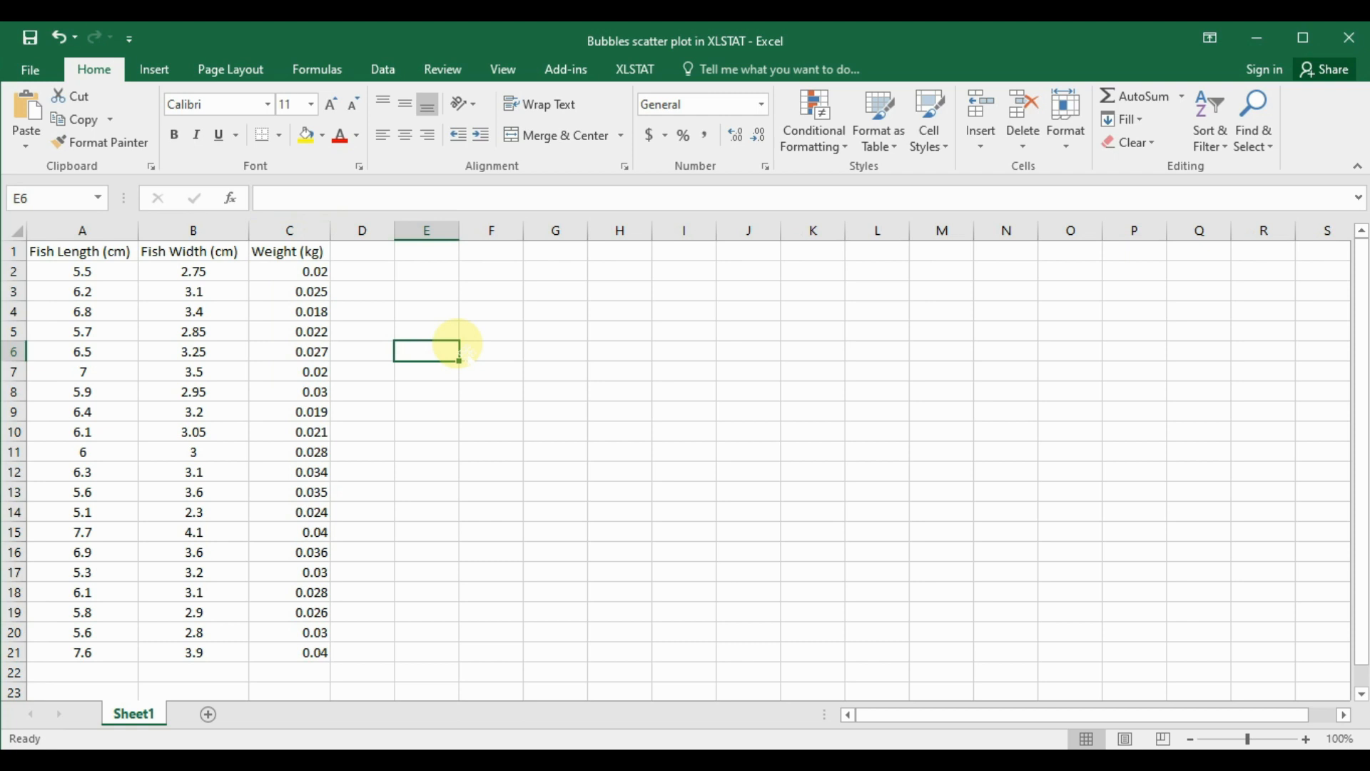
Start an XLSTAT scatter plot and set the X data to the Fish Length range Sheet1!$A$1:$A$21.
click(636, 71)
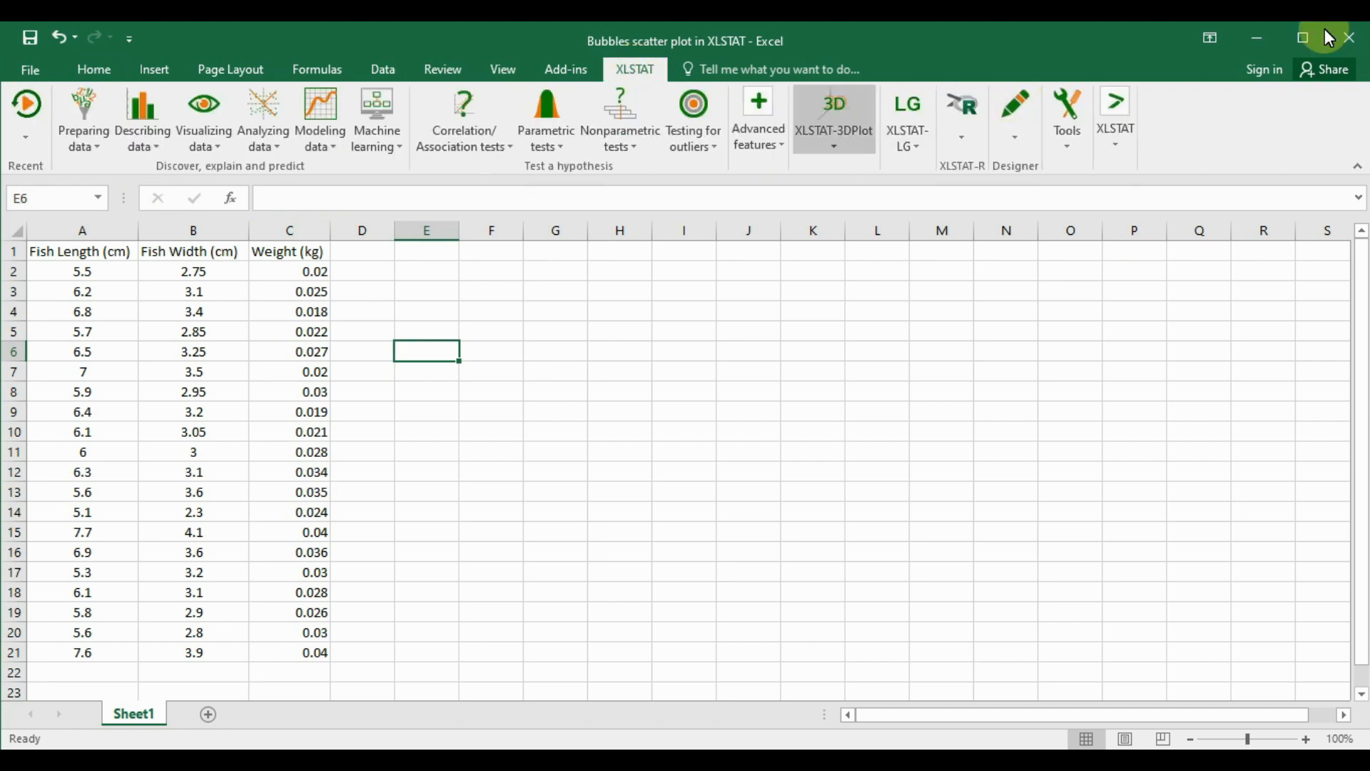
click(231, 148)
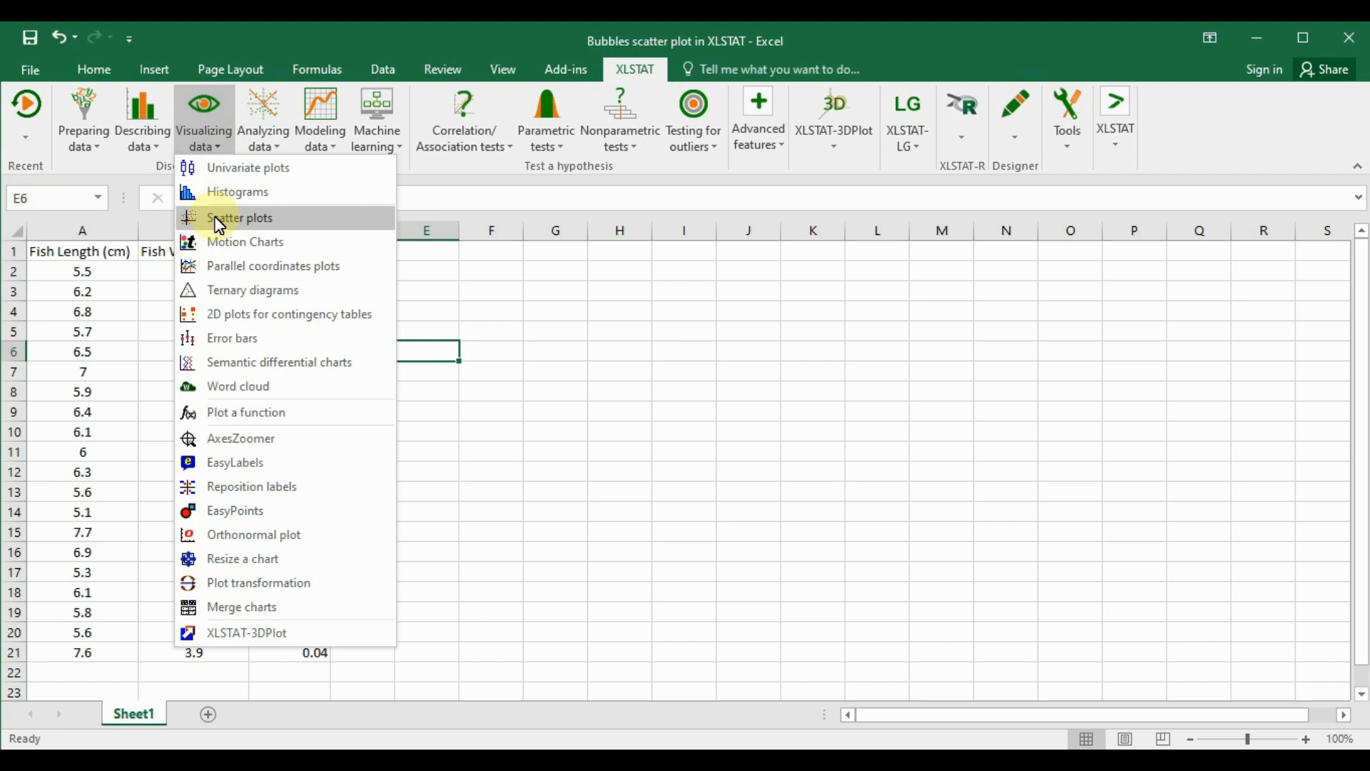
click(227, 218)
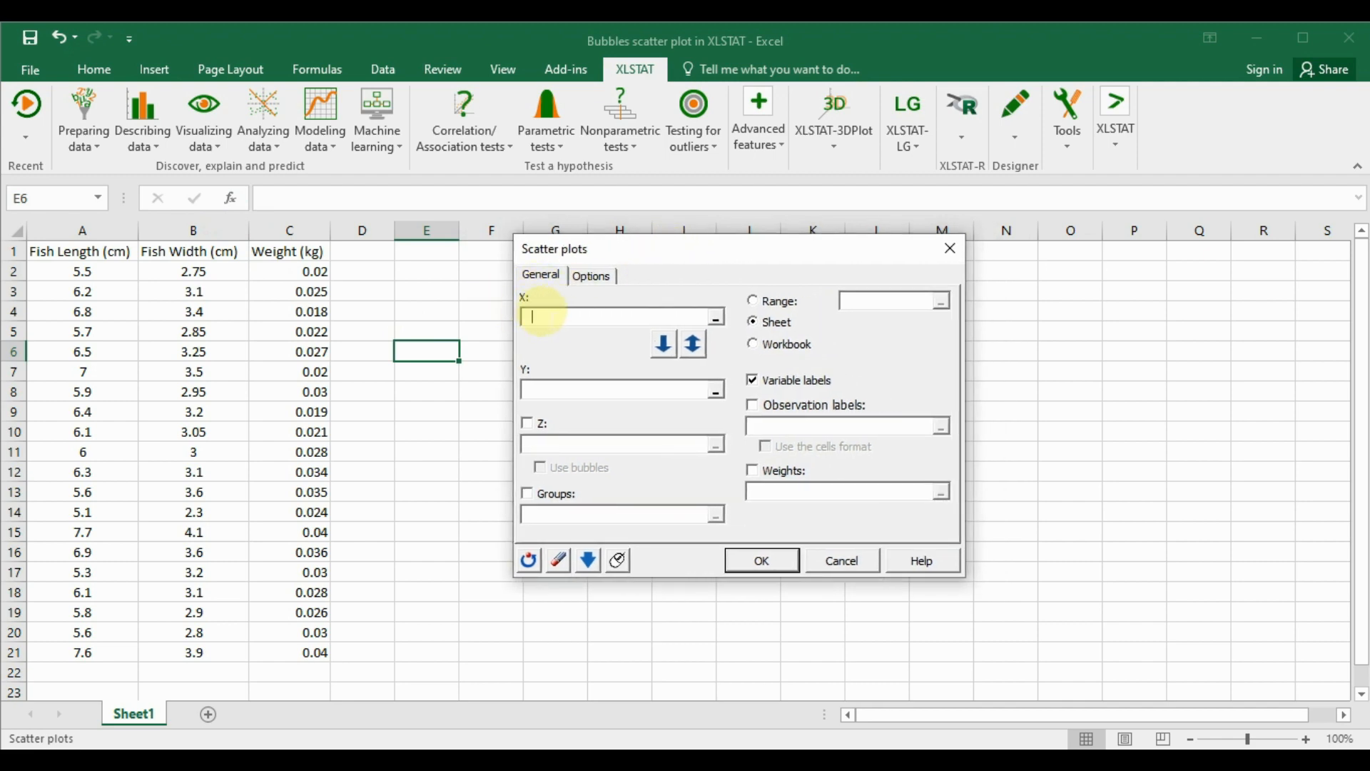
click(717, 320)
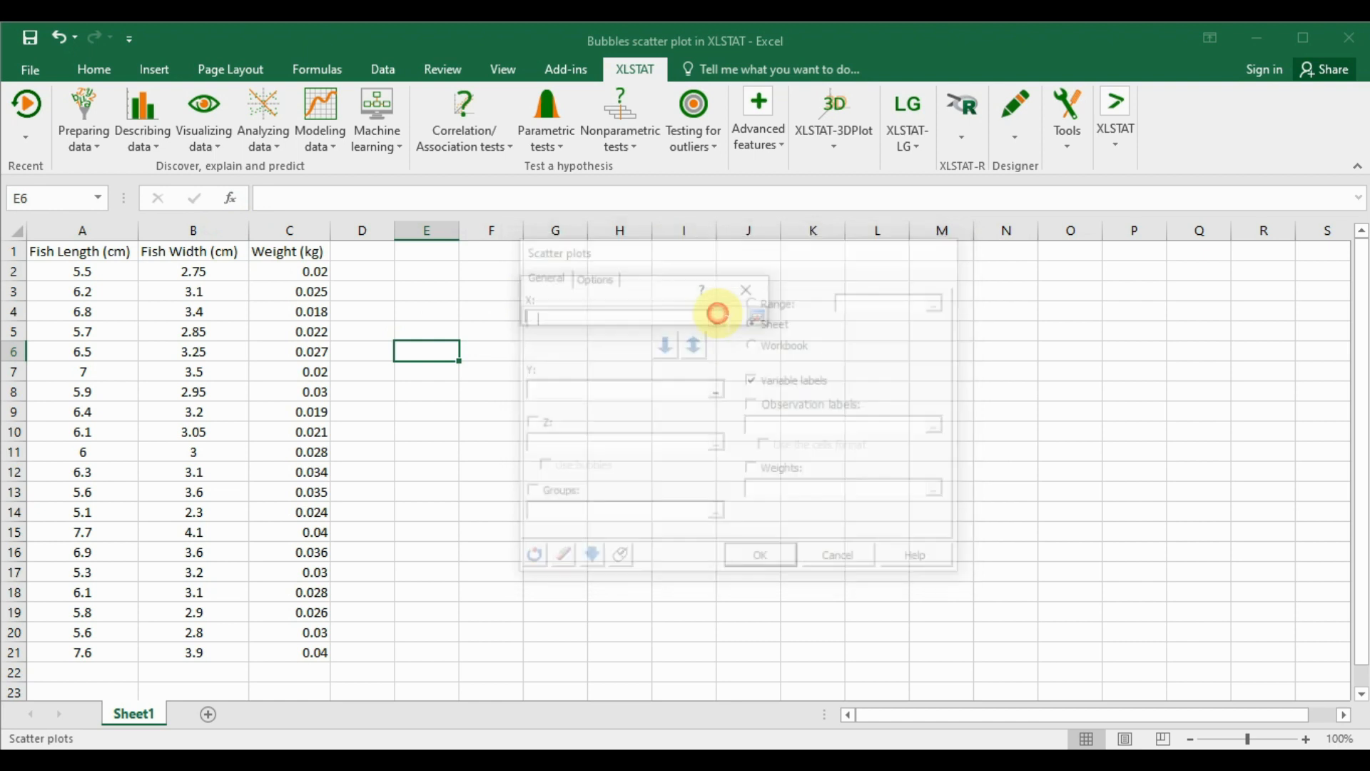
drag(81, 255, 73, 650)
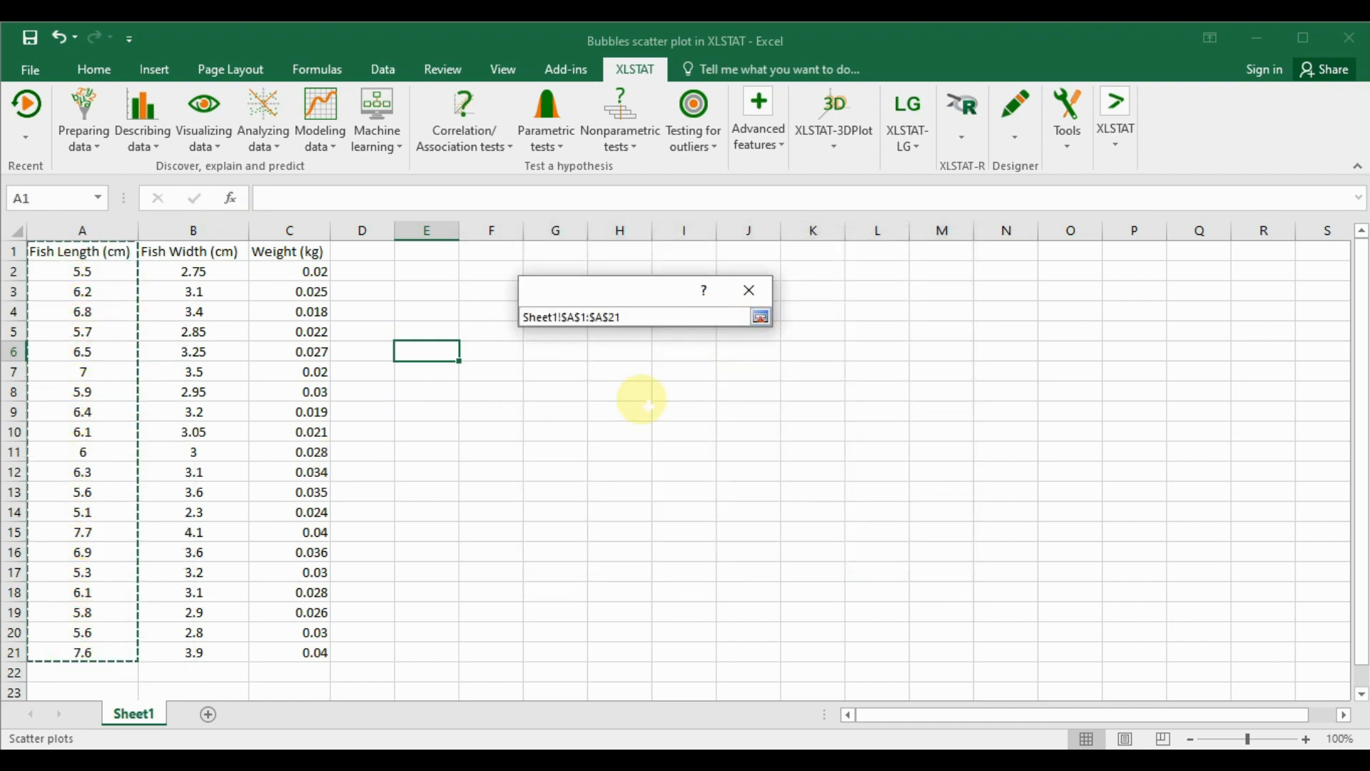
click(762, 317)
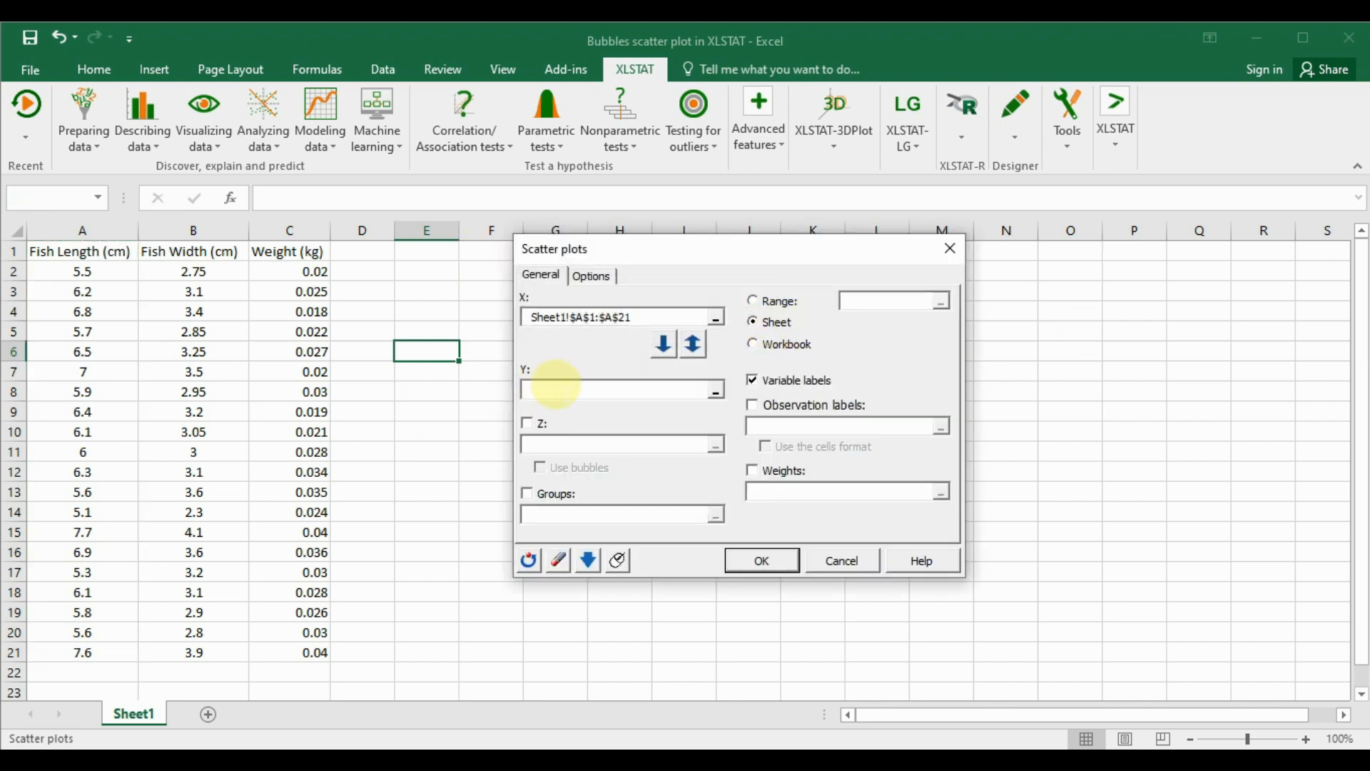
Set the scatter plot's Y data to the Fish Width range Sheet1!$B$1:$B$21.
click(717, 393)
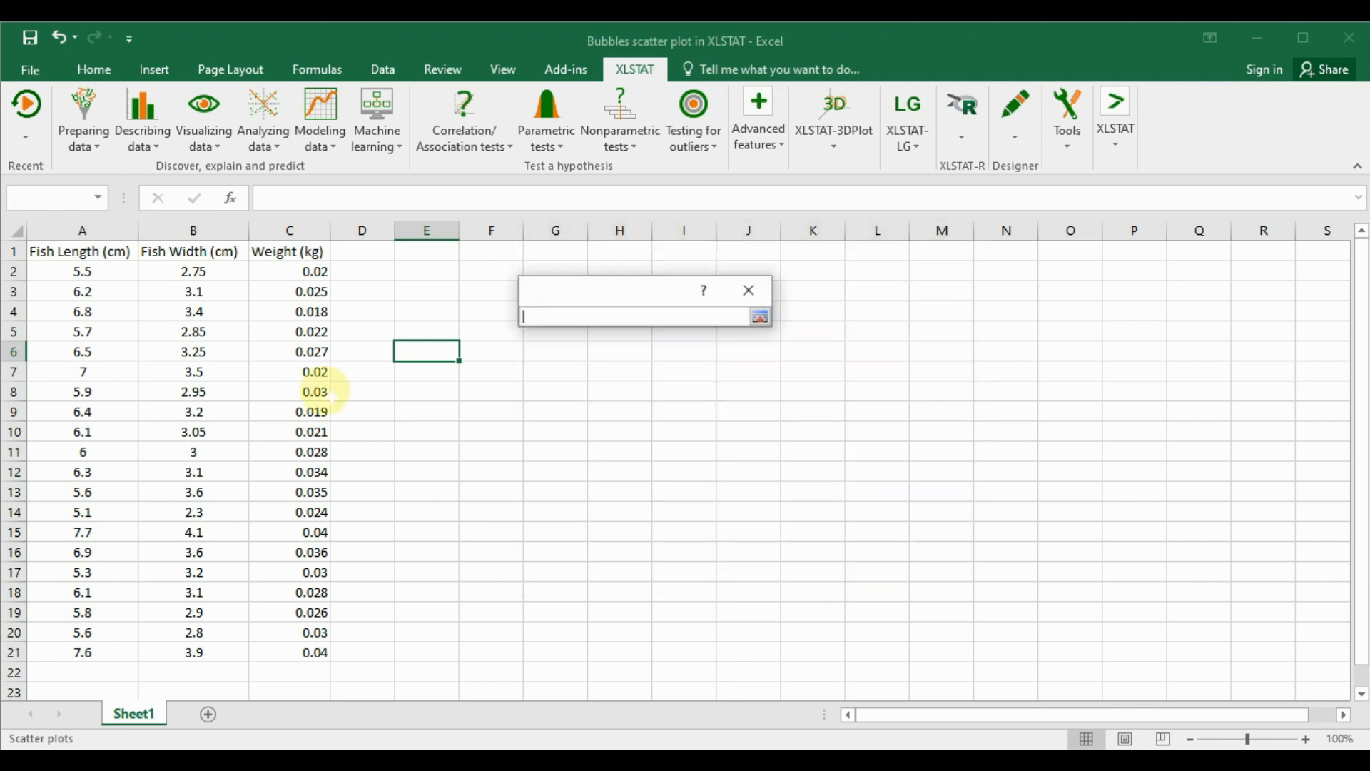
drag(194, 253, 190, 646)
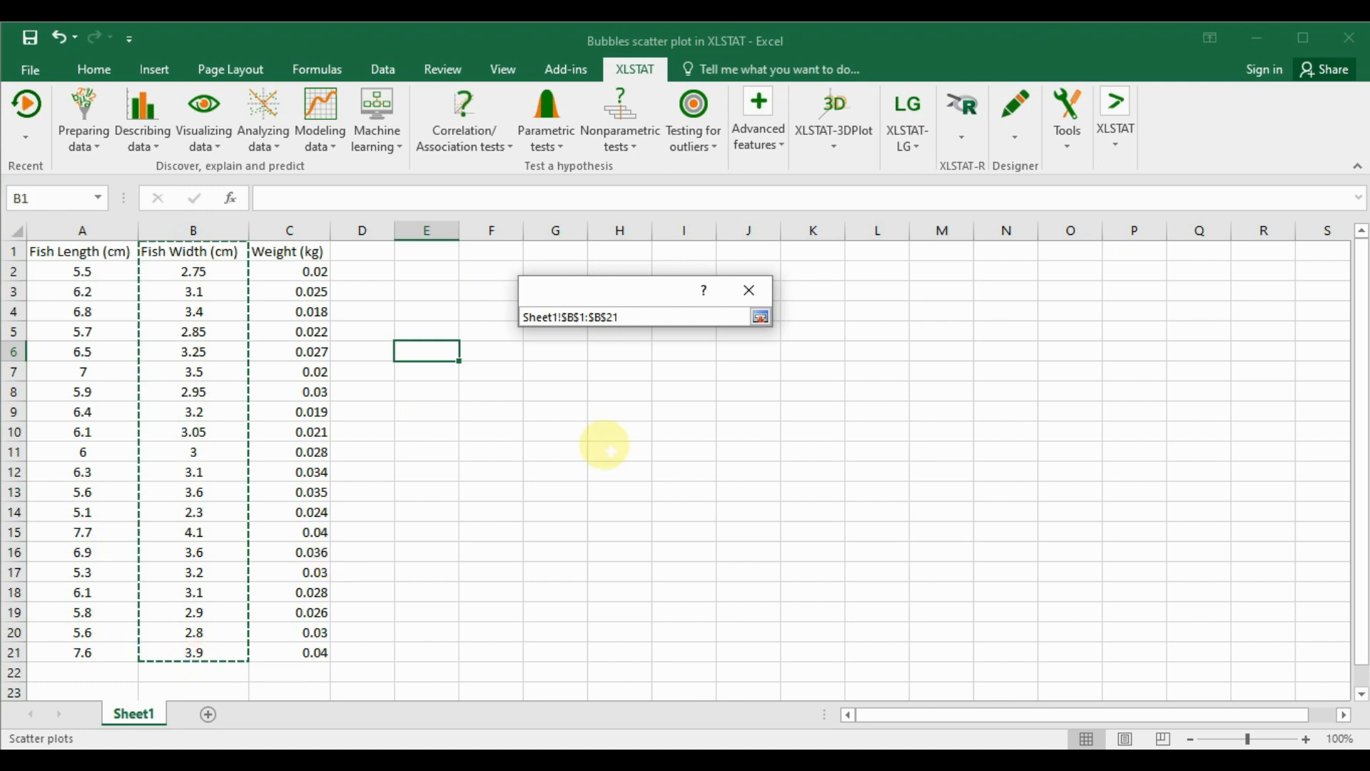
click(761, 317)
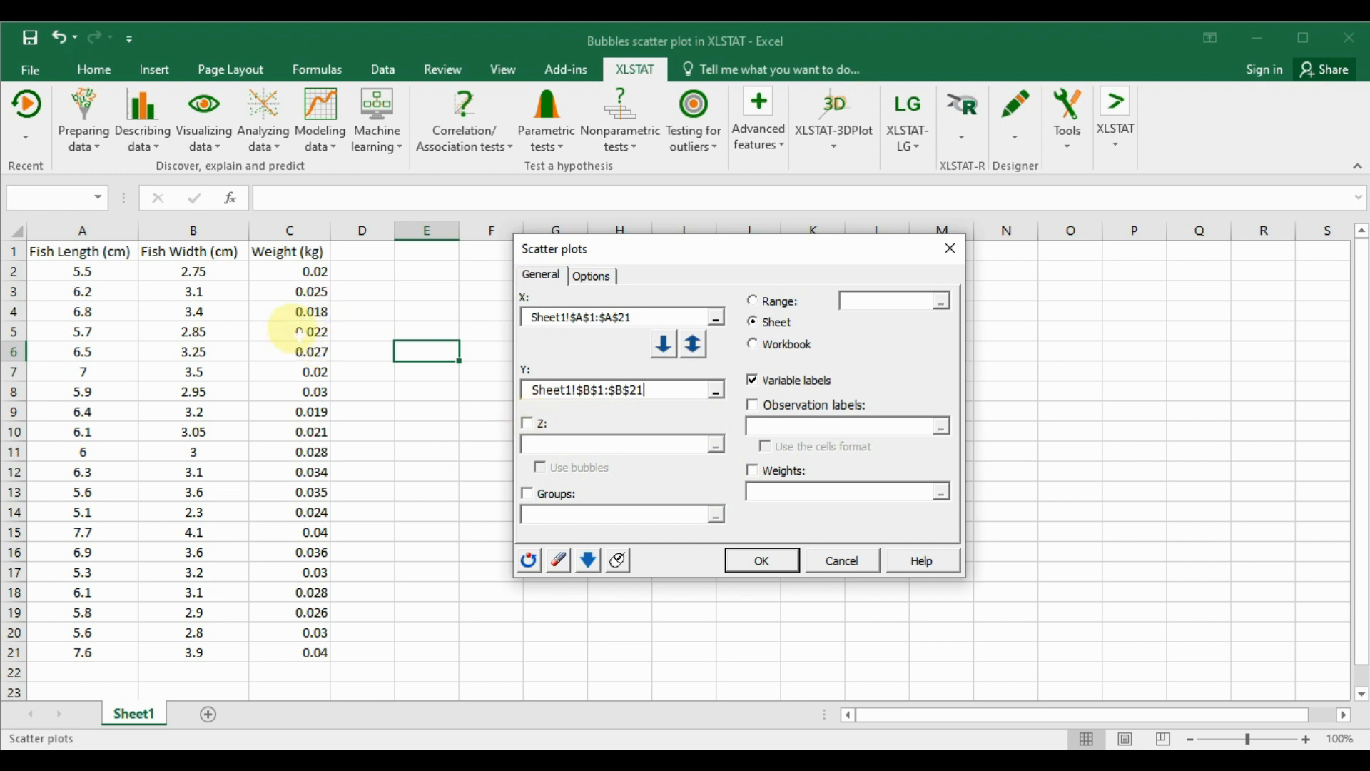
Enable the Z variable with the Weight range Sheet1!$C$1:$C$21 and turn on the use of bubbles.
click(532, 427)
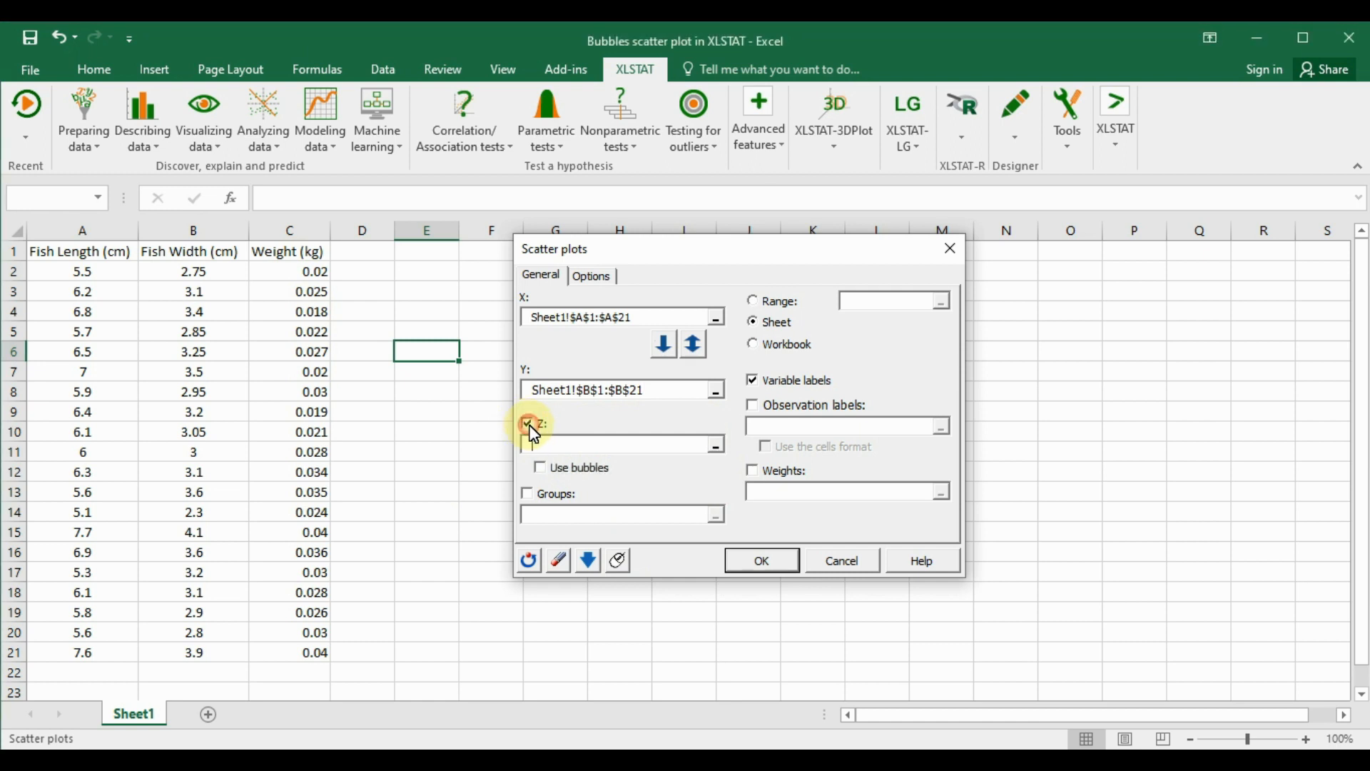
click(717, 446)
drag(299, 254, 314, 653)
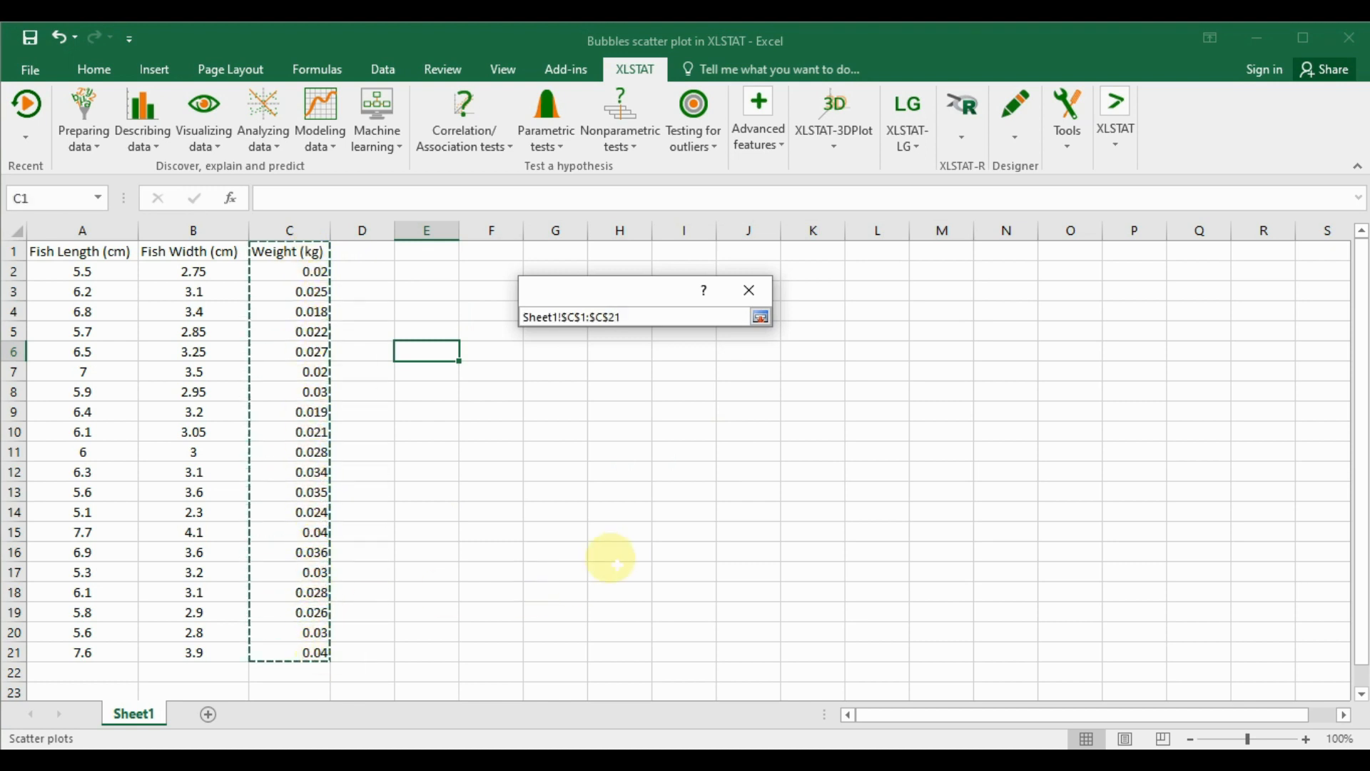
click(761, 317)
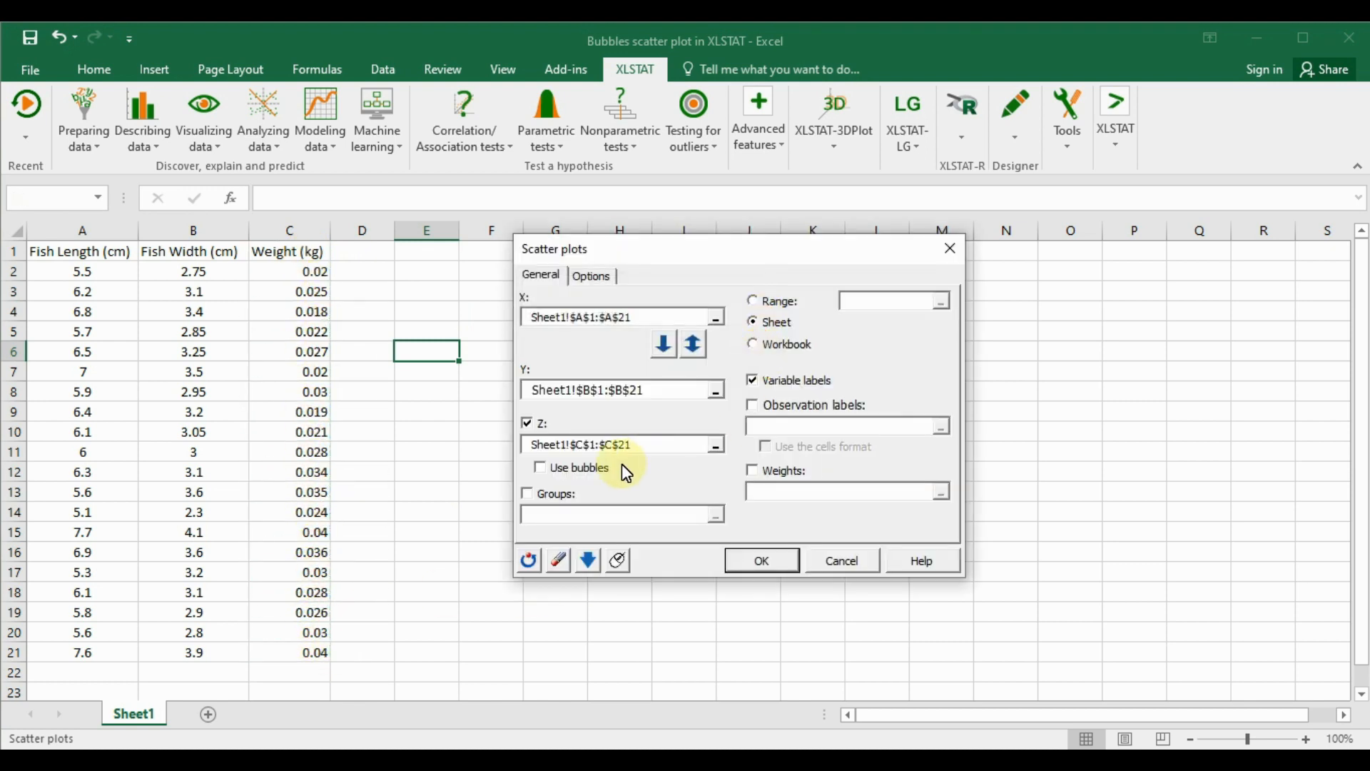
click(542, 470)
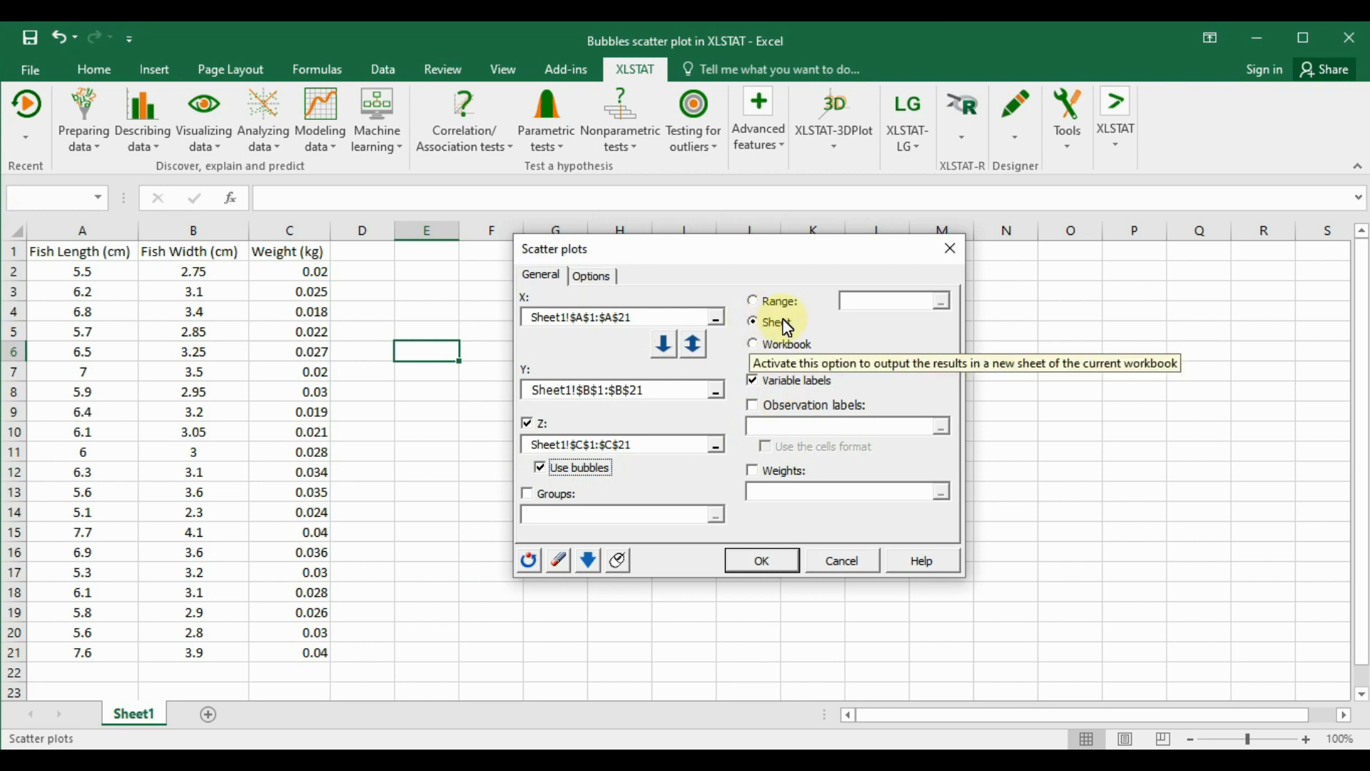
Generate the scatter plot on a new sheet with variable labels, accepting the X, Y and Z selections.
click(755, 380)
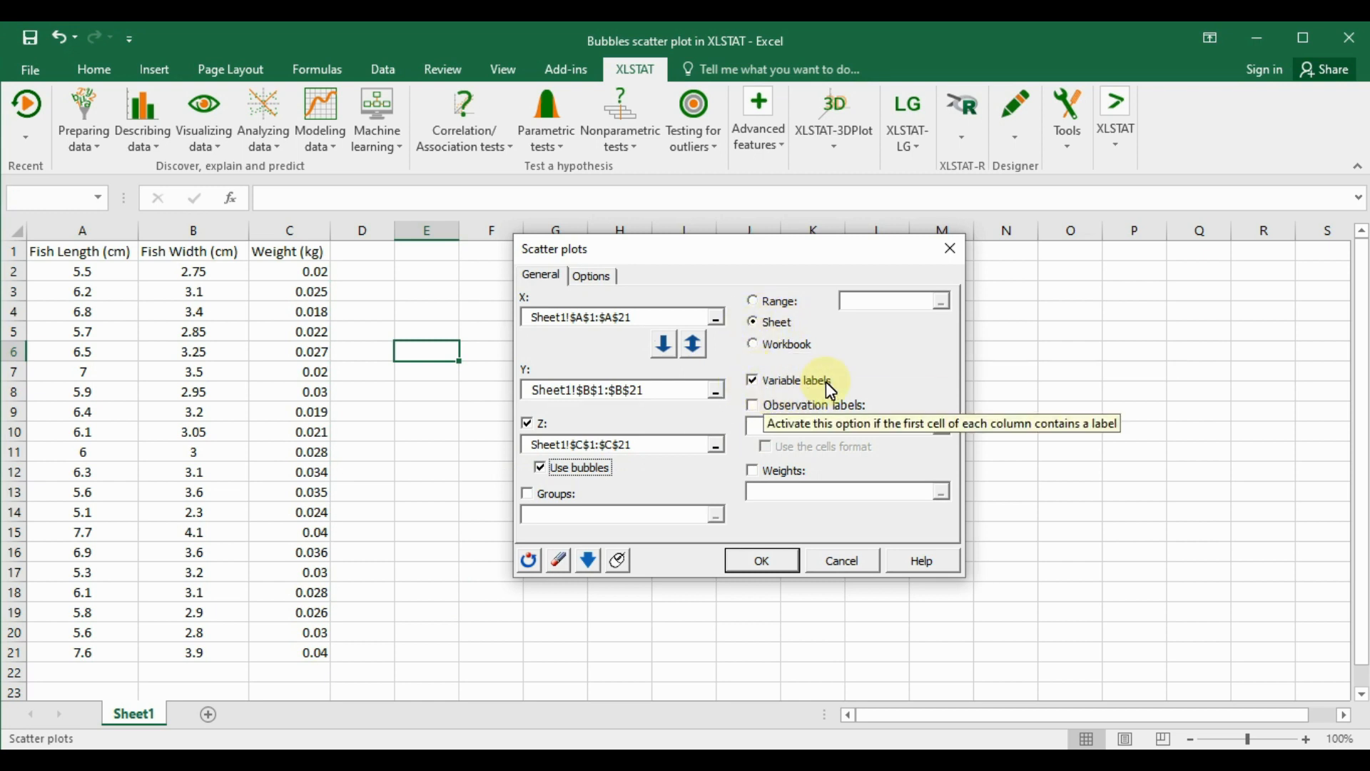
click(594, 278)
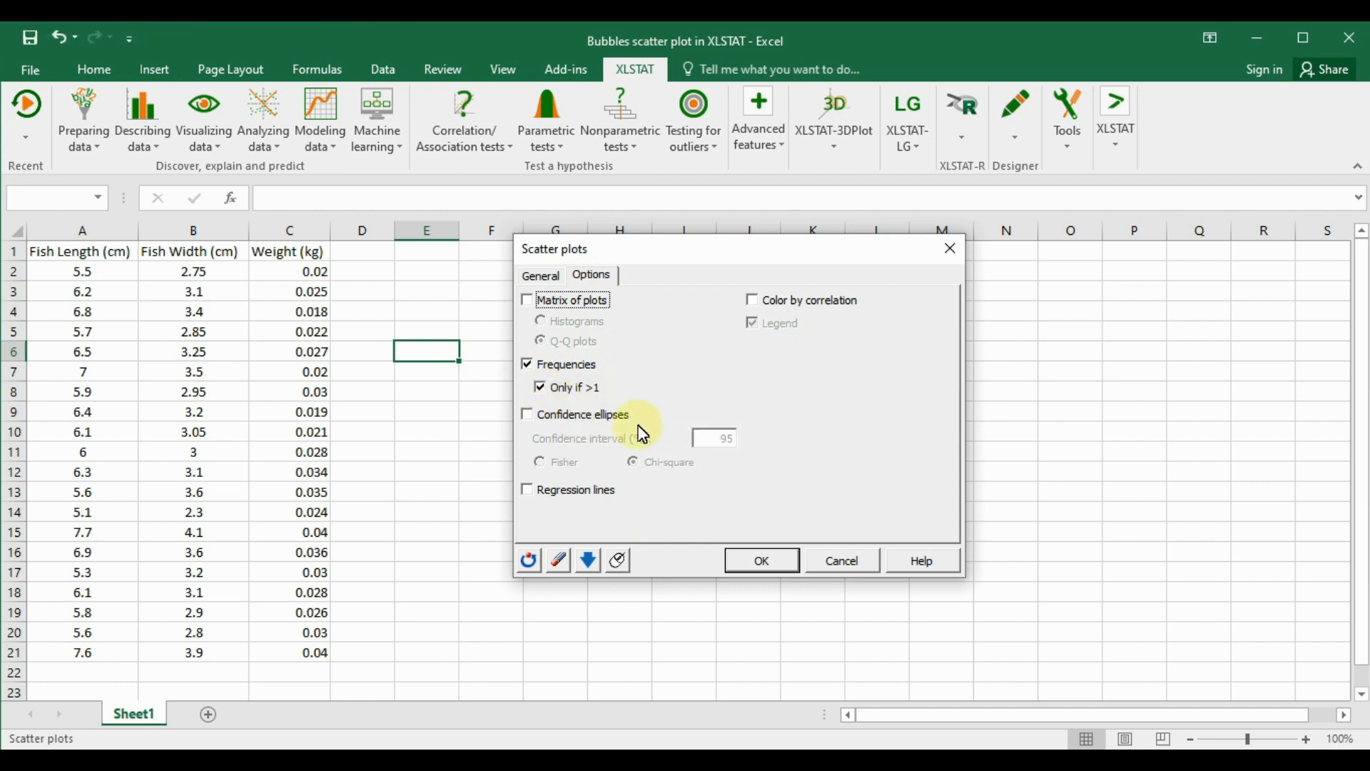
click(777, 564)
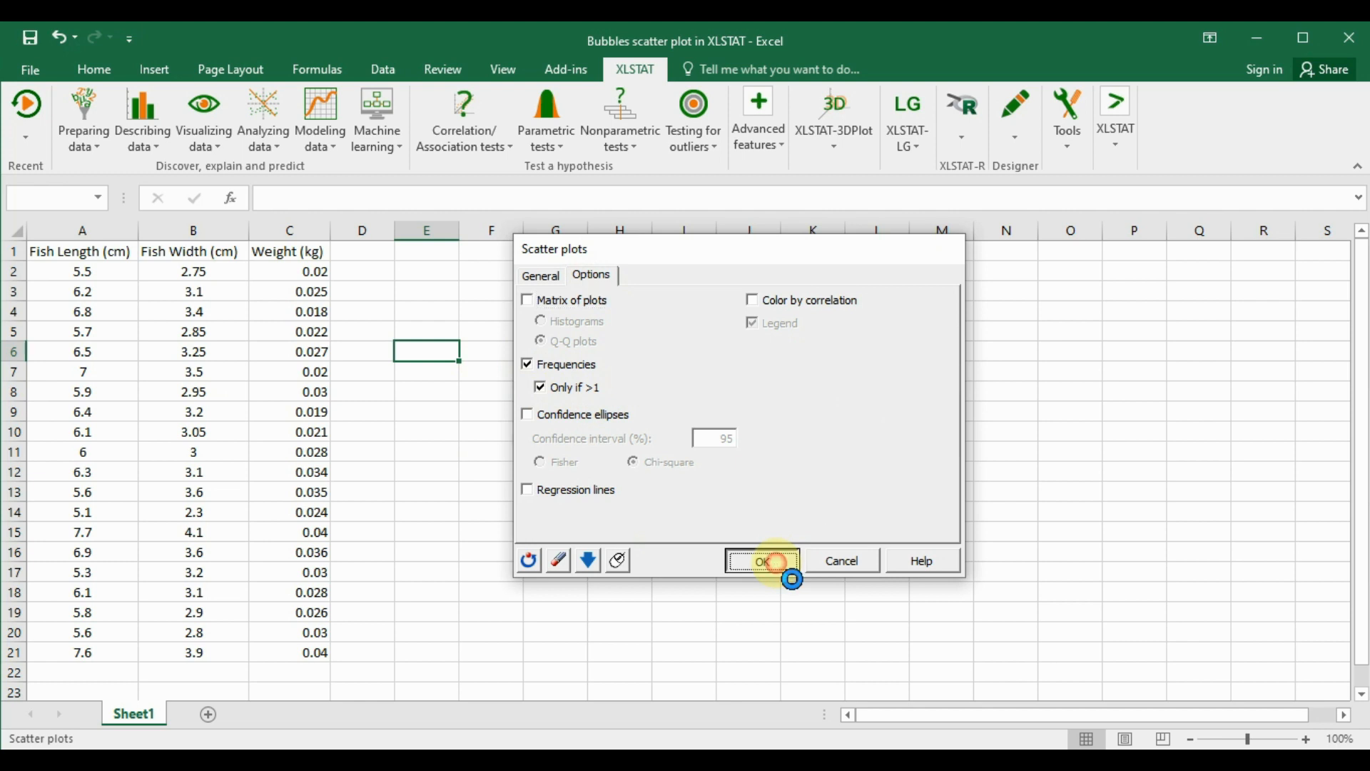
drag(592, 292, 646, 294)
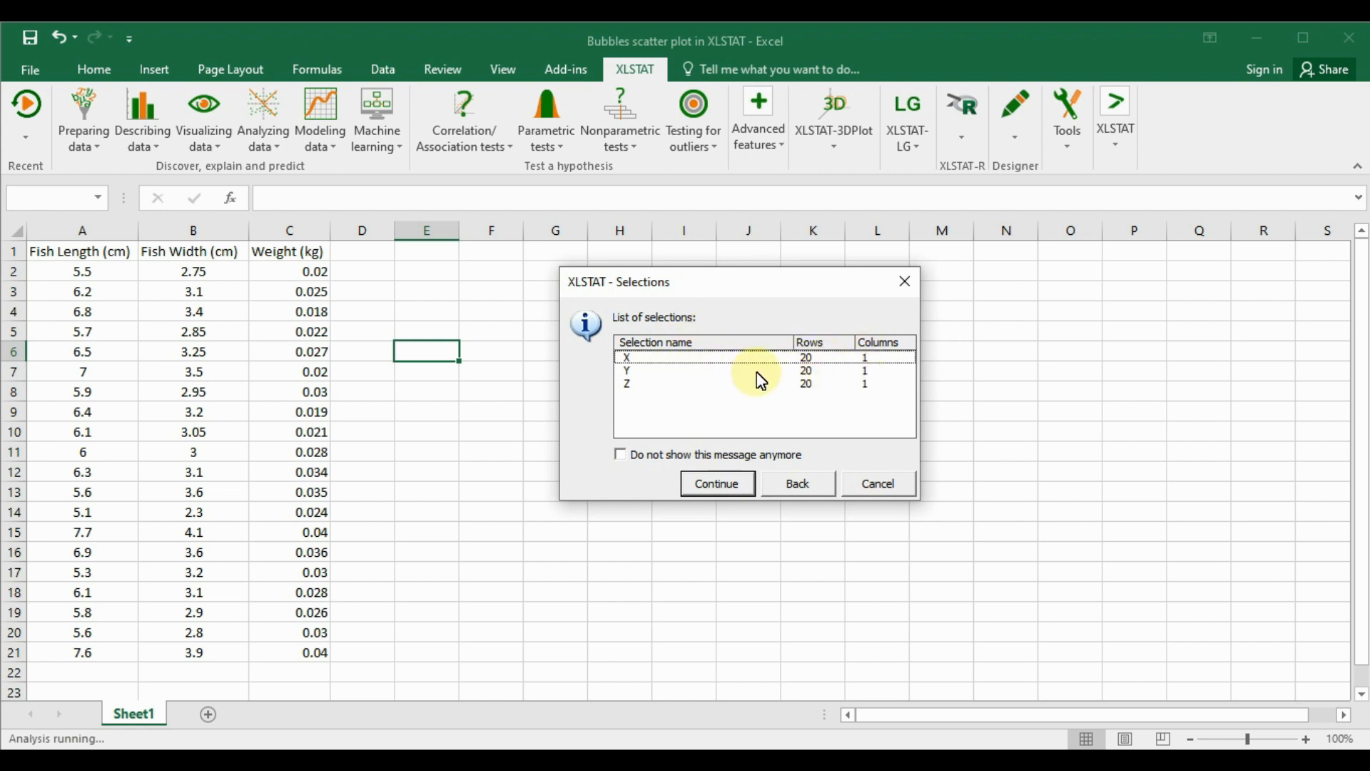
click(719, 485)
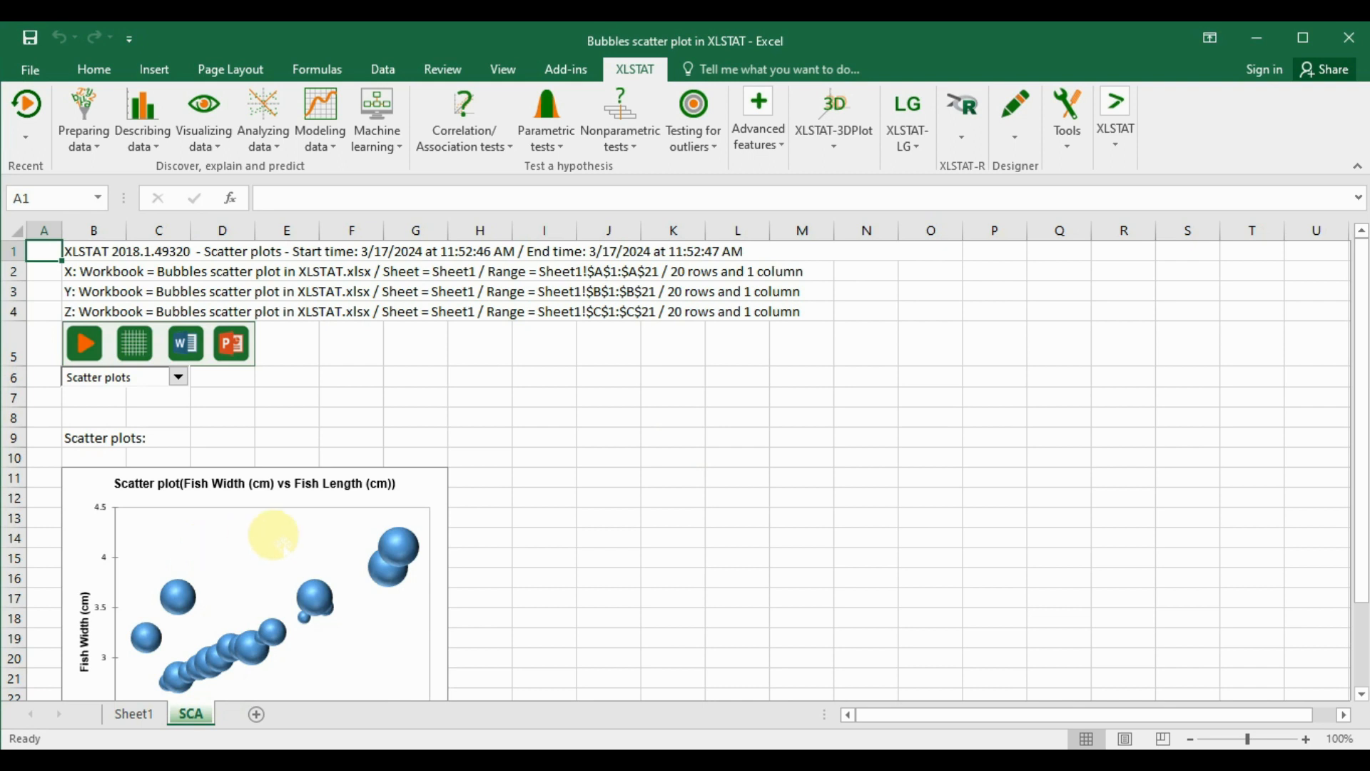
Widen the bubble chart and place it over about columns F to M, below the analysis summary lines.
drag(426, 478, 813, 350)
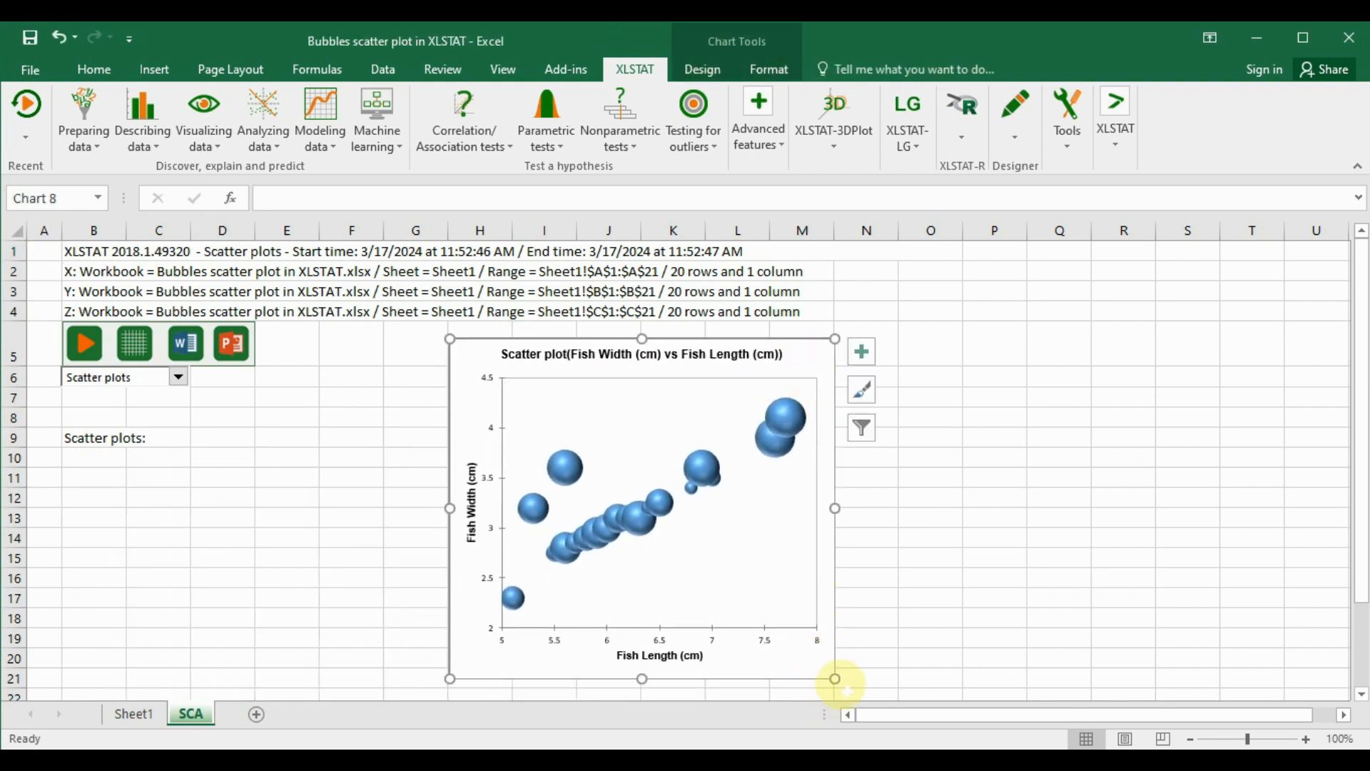
drag(835, 678, 952, 687)
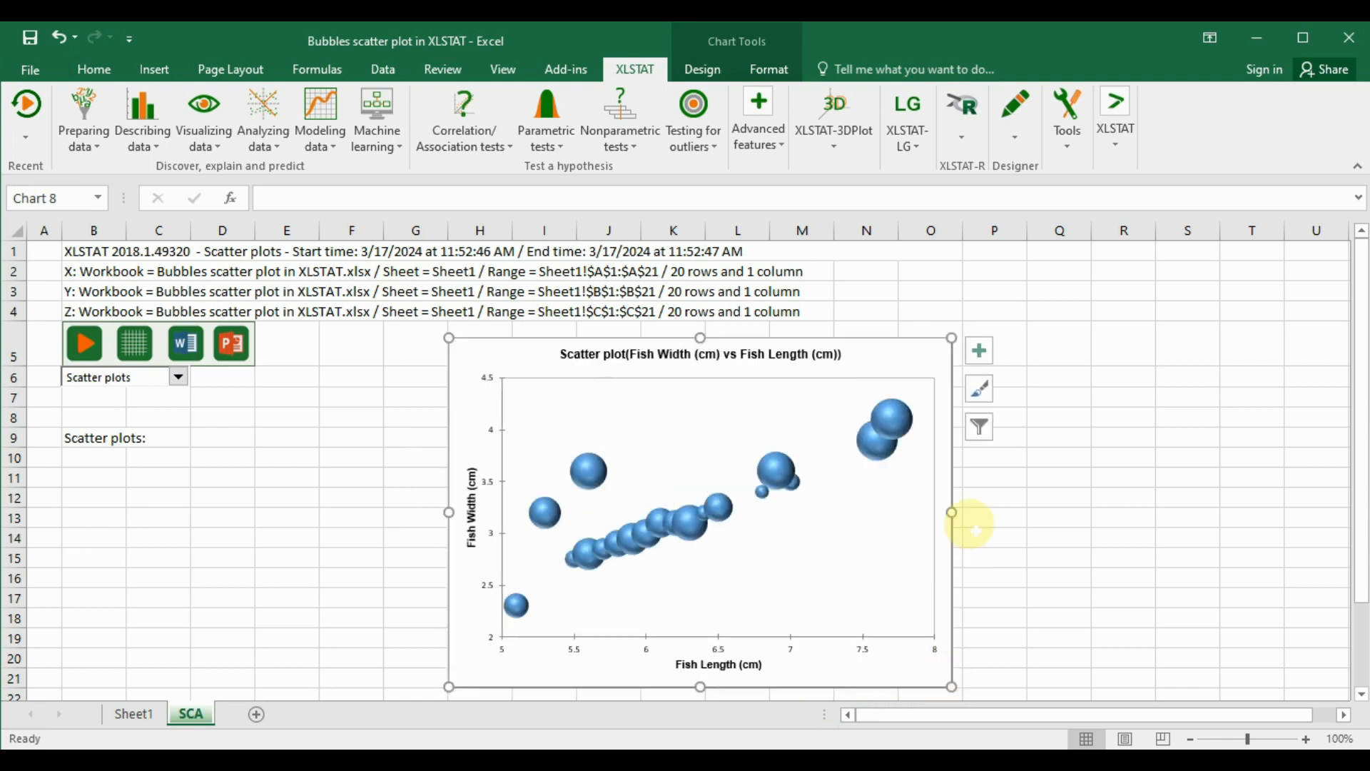
drag(877, 349, 762, 347)
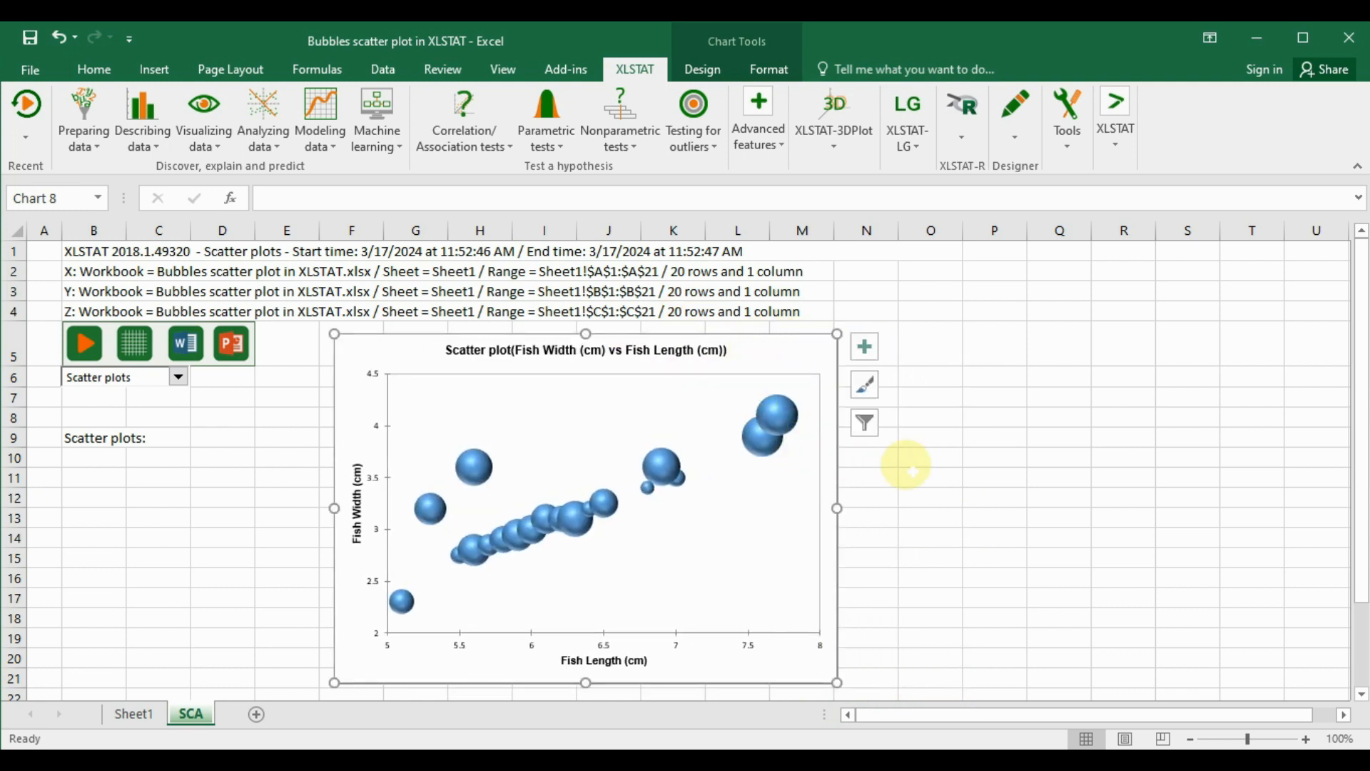
Format the bubble data series with a solid fill in the standard orange color.
click(582, 522)
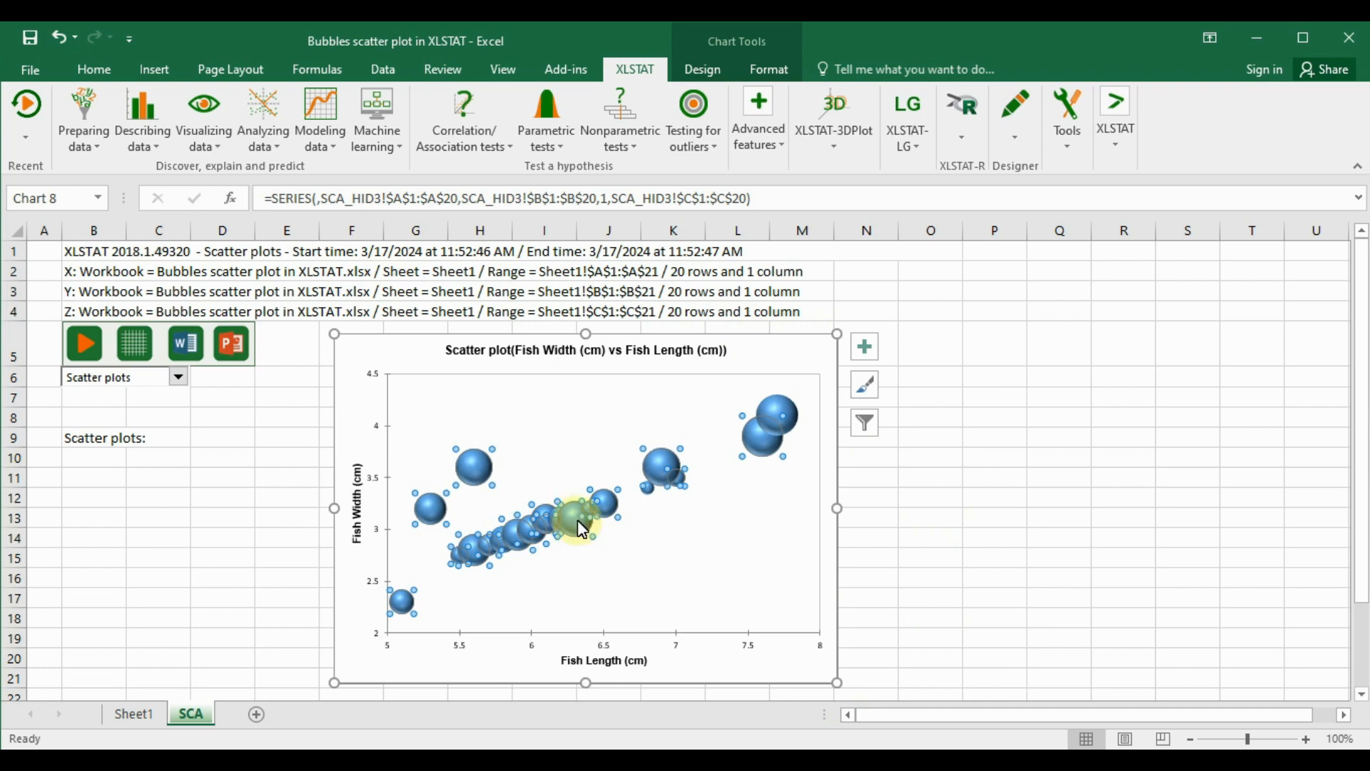
right_click(582, 529)
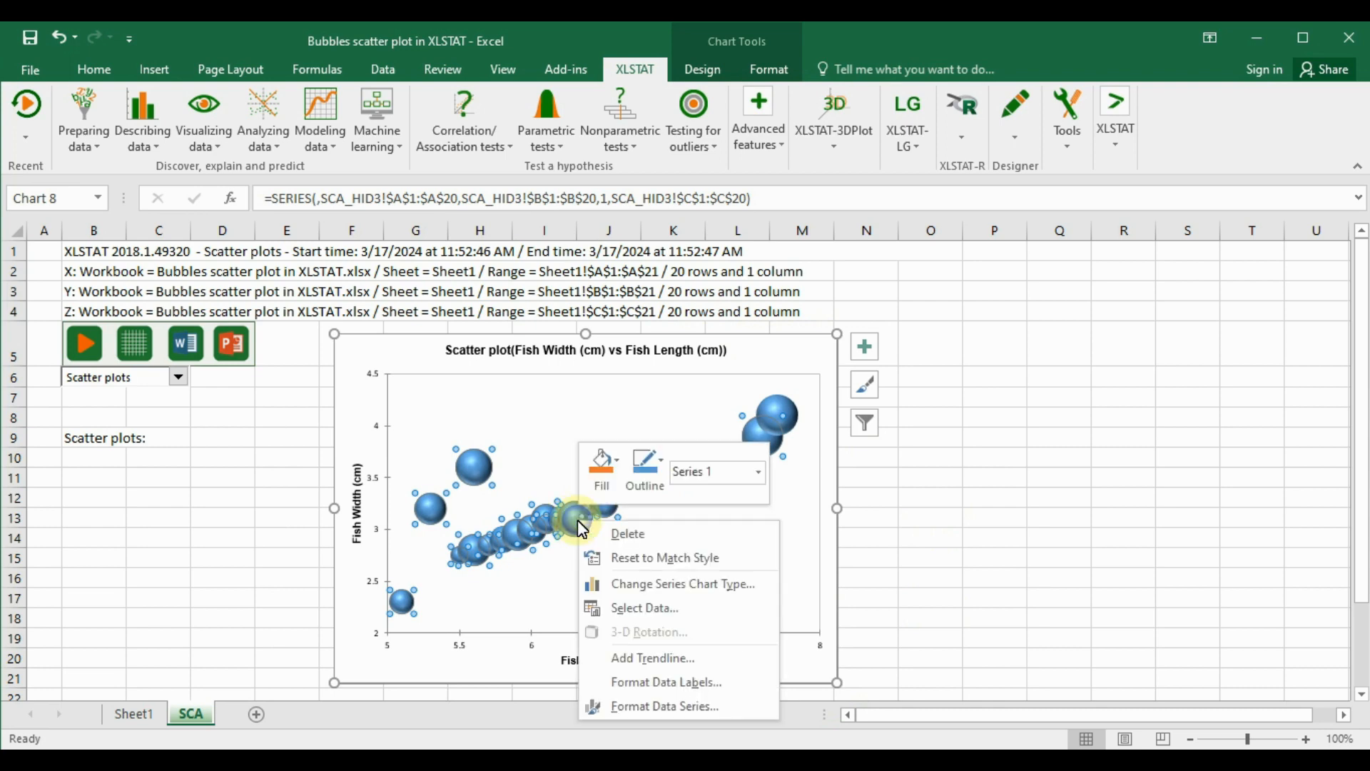
click(646, 710)
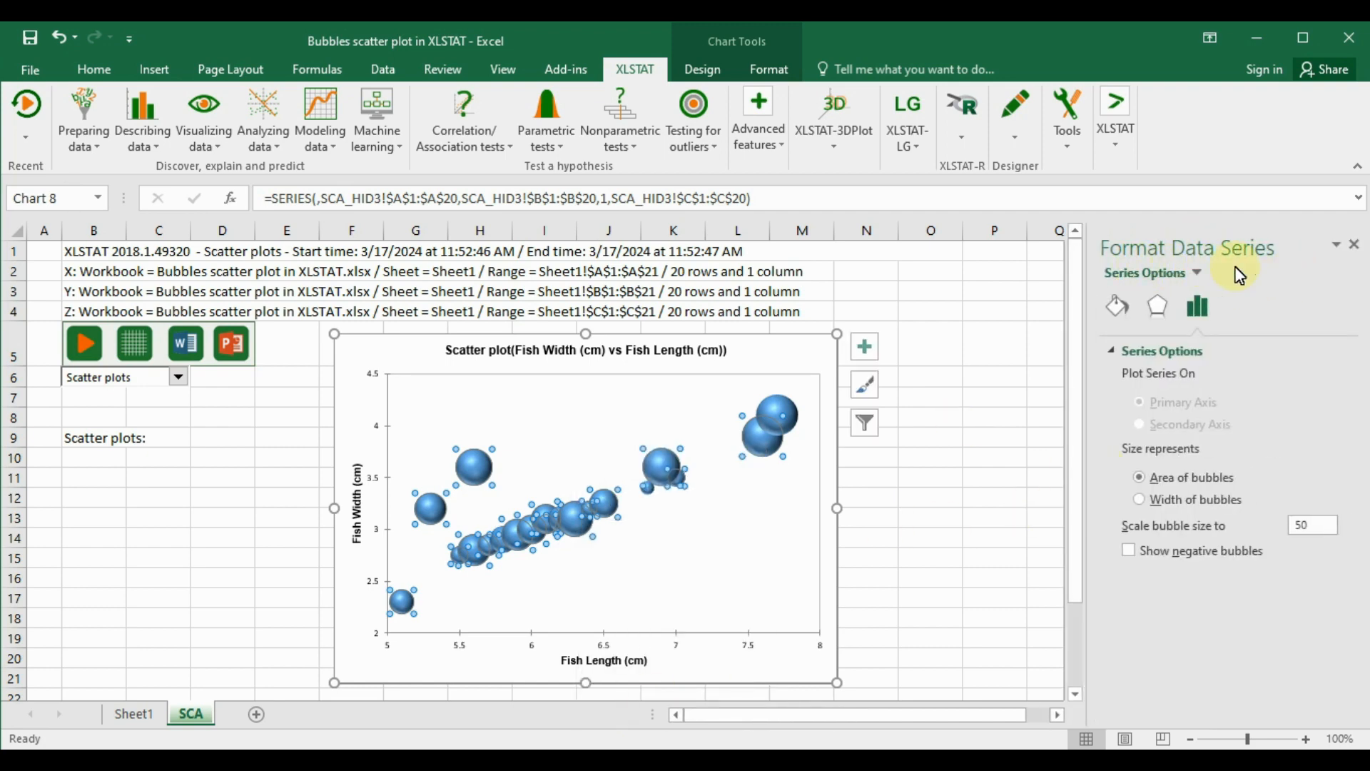
click(1118, 314)
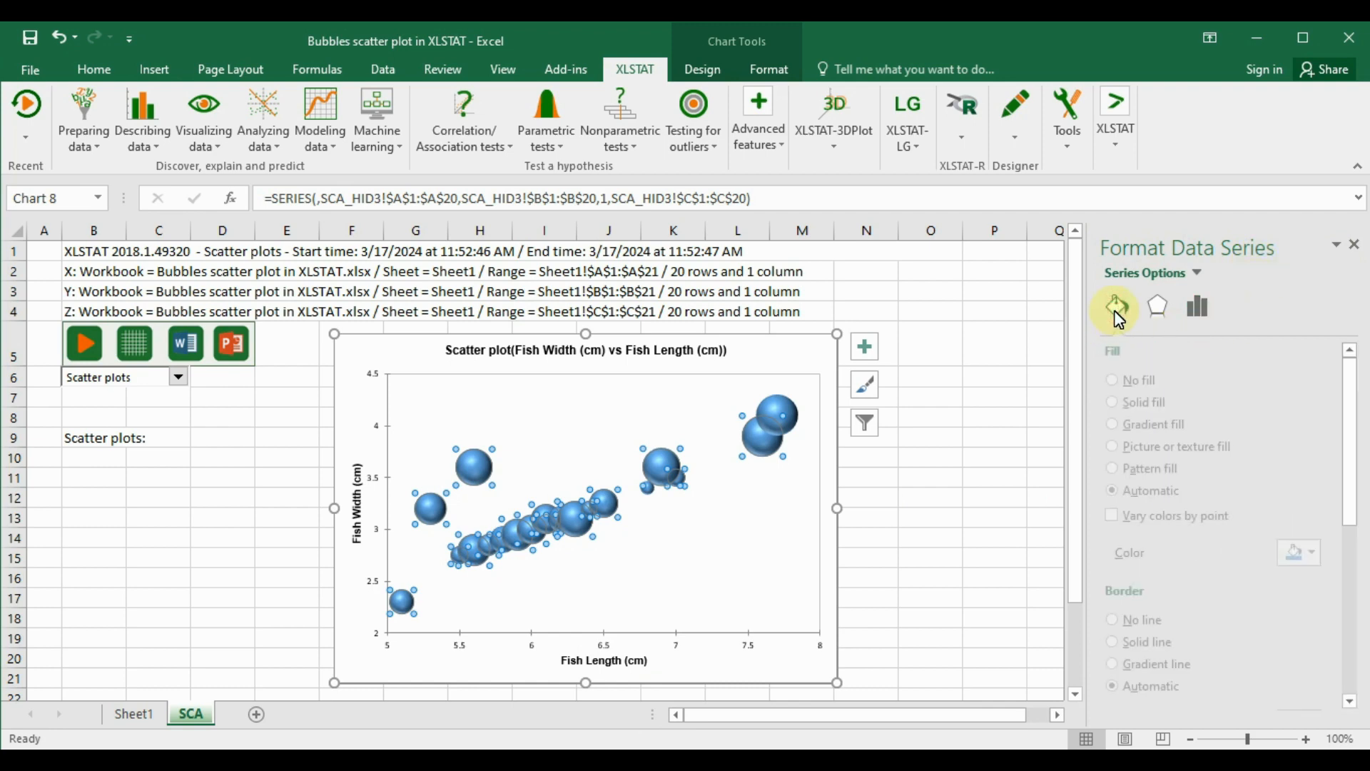
scroll(1202, 578, down, 1)
scroll(1185, 517, down, 1)
scroll(1142, 503, up, 2)
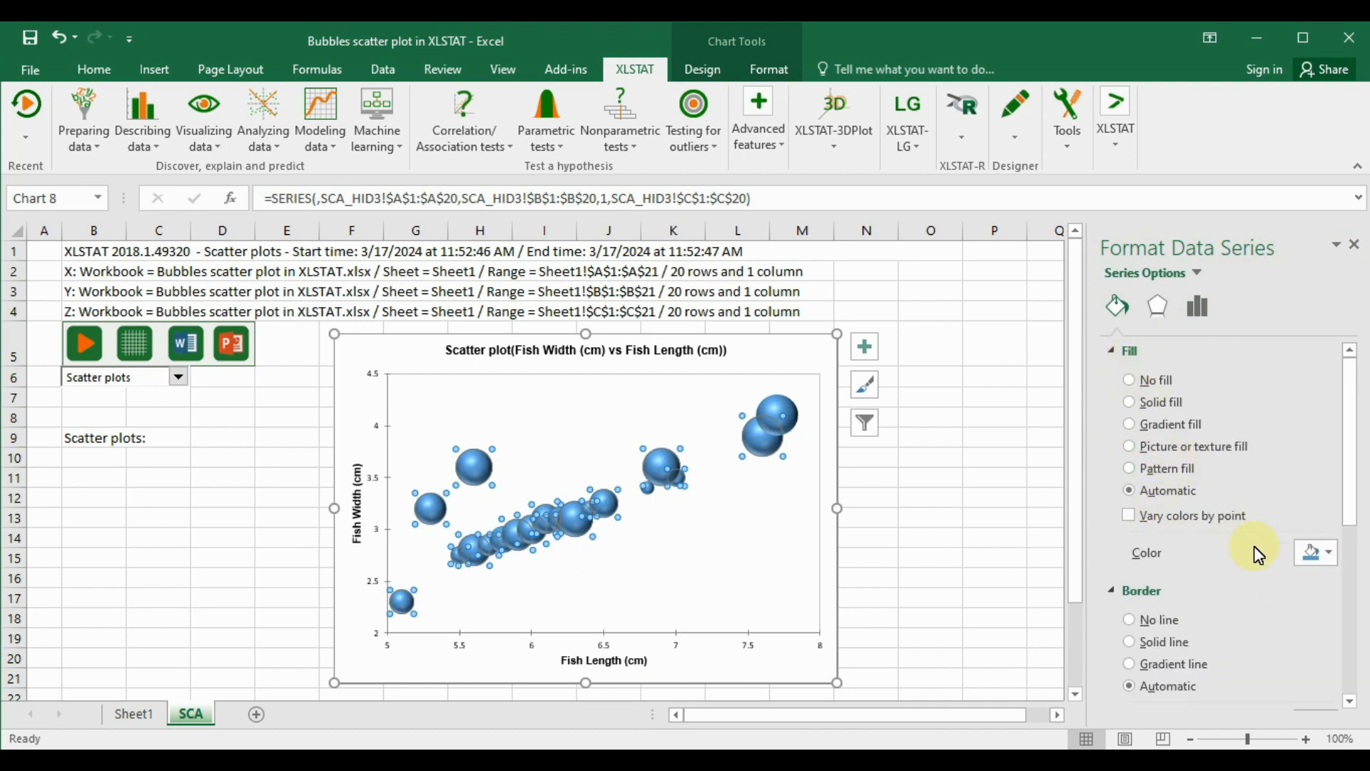
click(1332, 561)
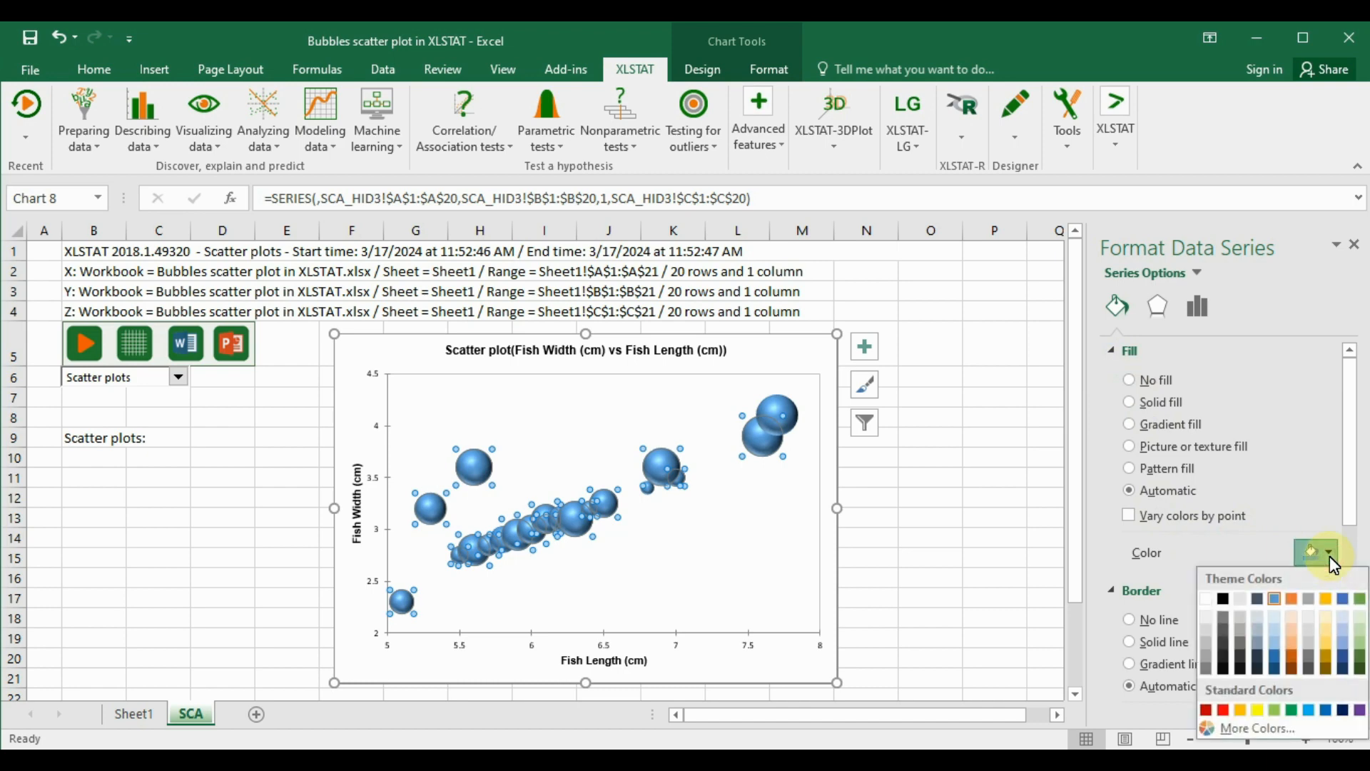
click(1239, 711)
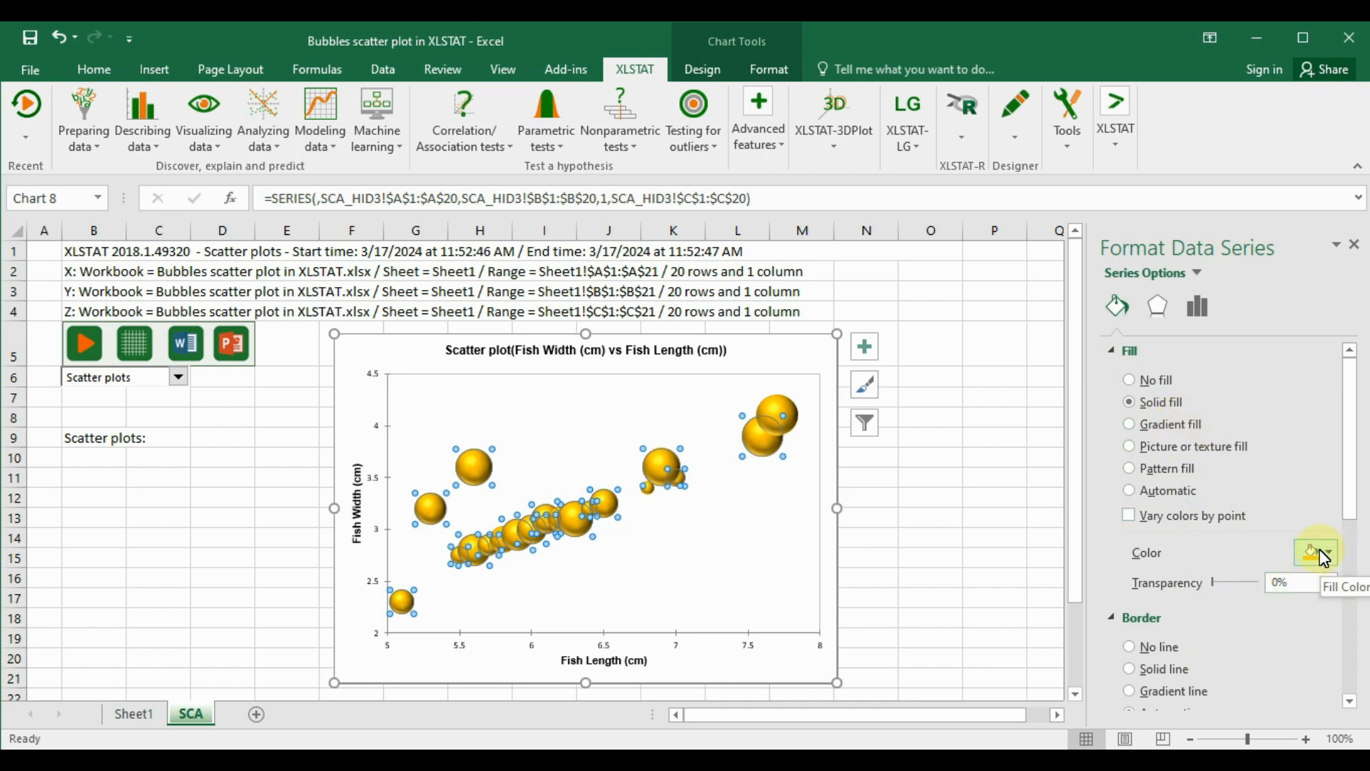
Give the bubbles a solid border line in the standard orange color.
scroll(1197, 541, down, 3)
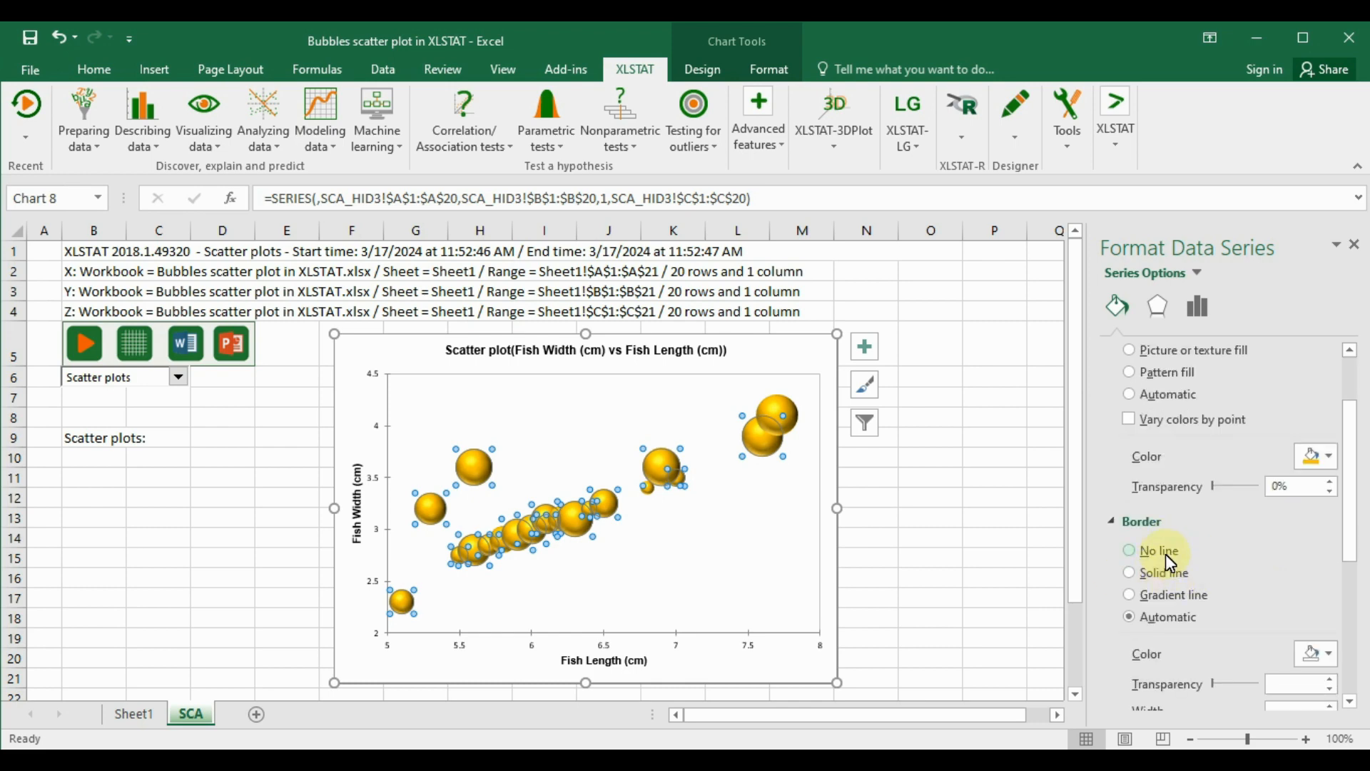
click(1330, 653)
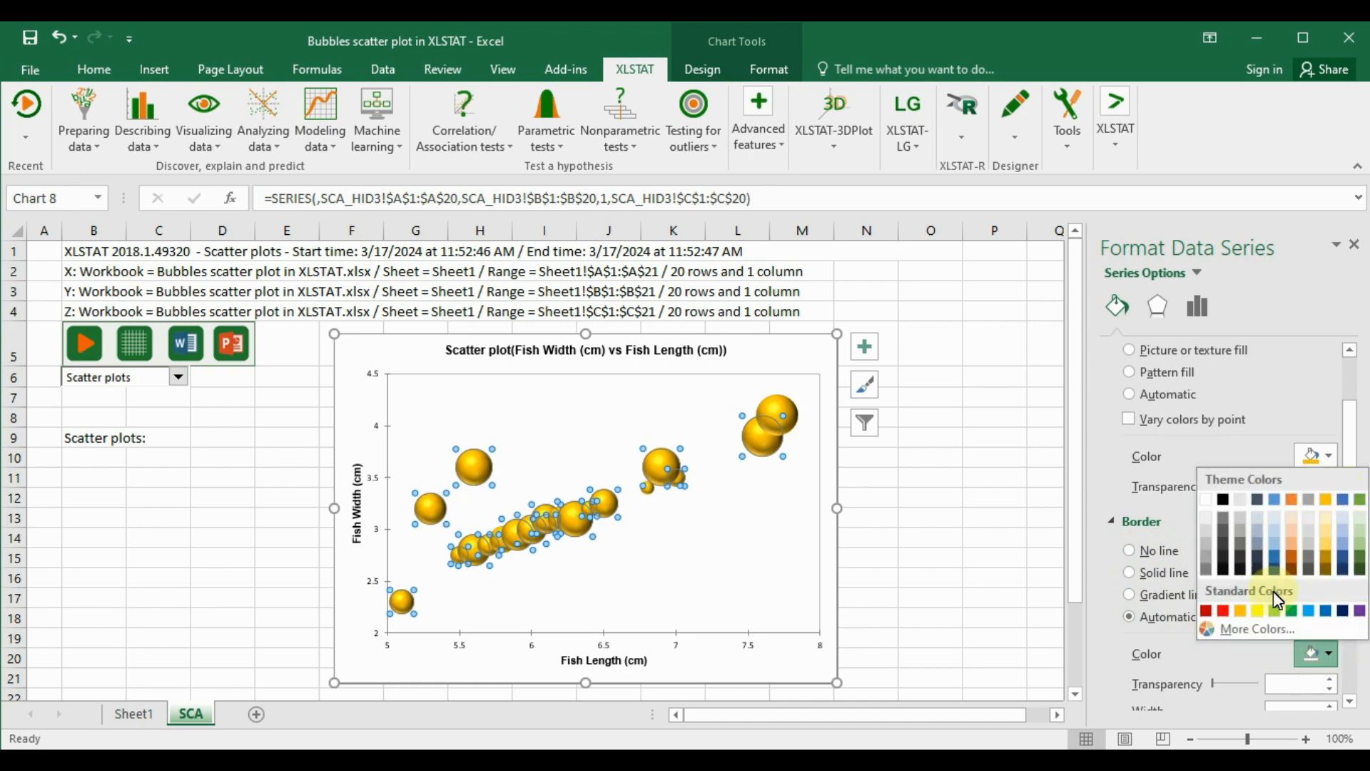
click(1244, 614)
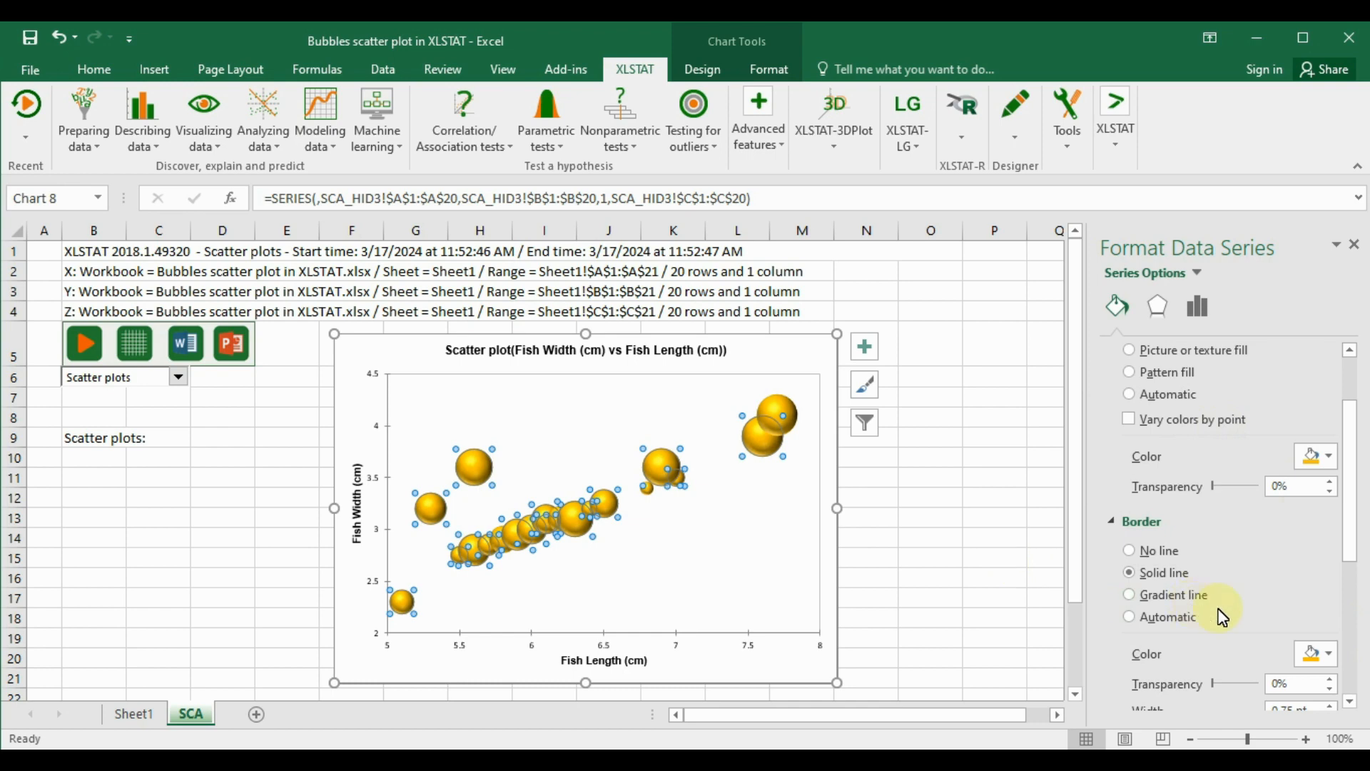
Set the border width of the bubbles to 1.5 pt and close the series formatting options.
scroll(1207, 614, down, 1)
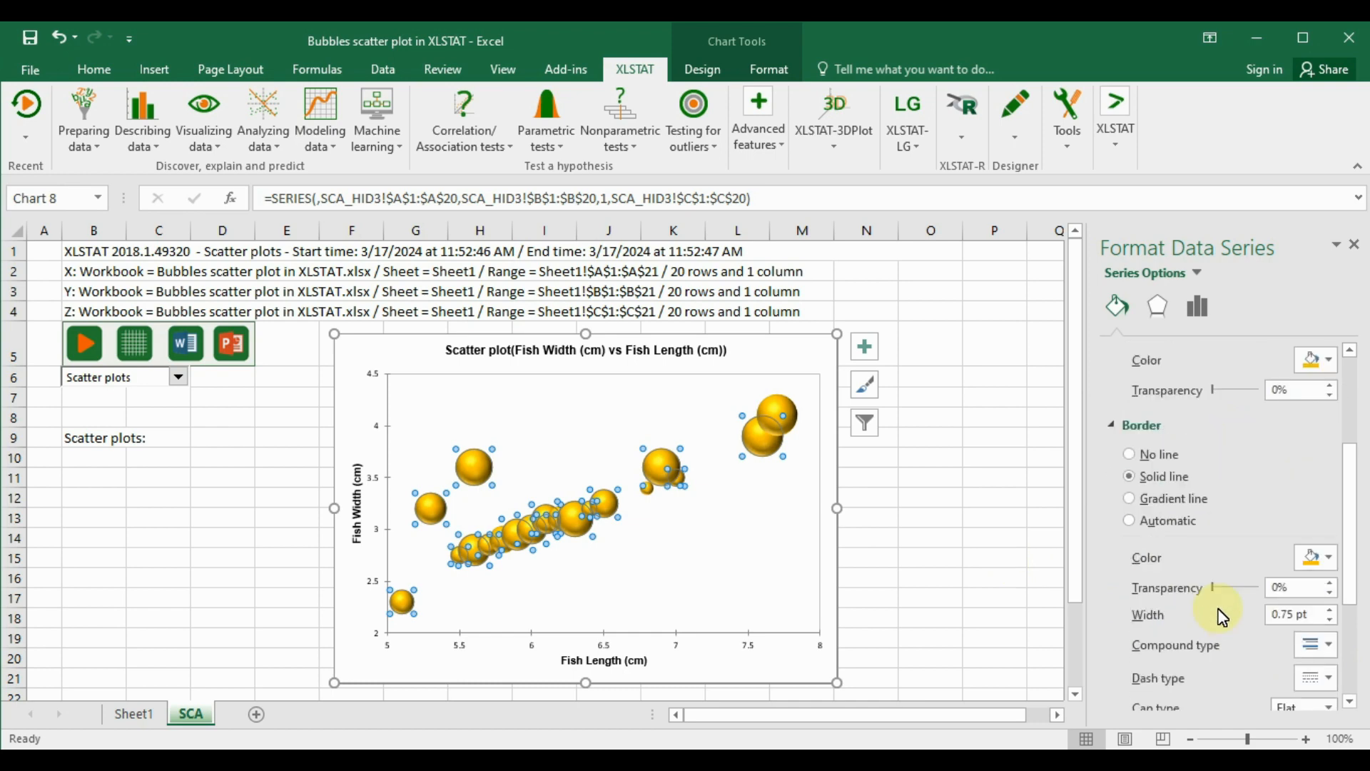
click(1333, 608)
click(1332, 607)
click(1333, 607)
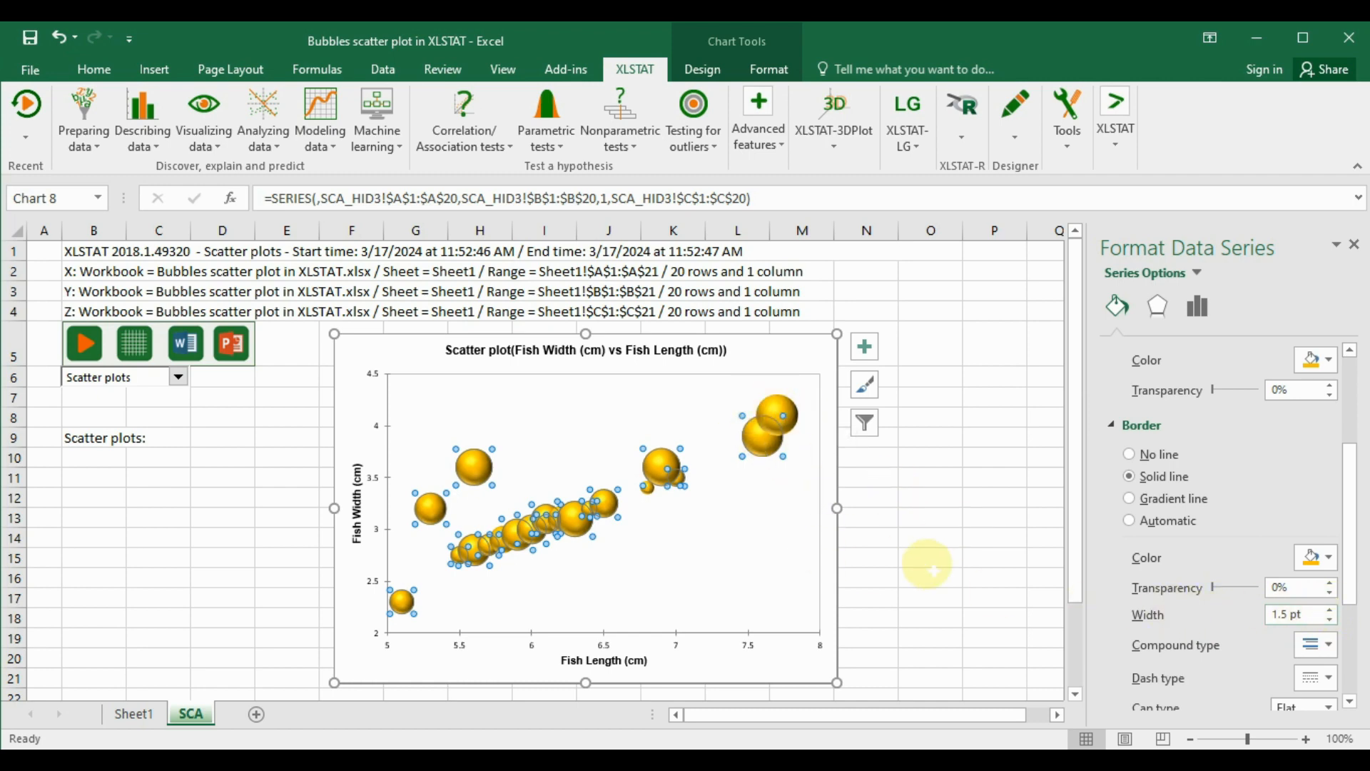
click(953, 496)
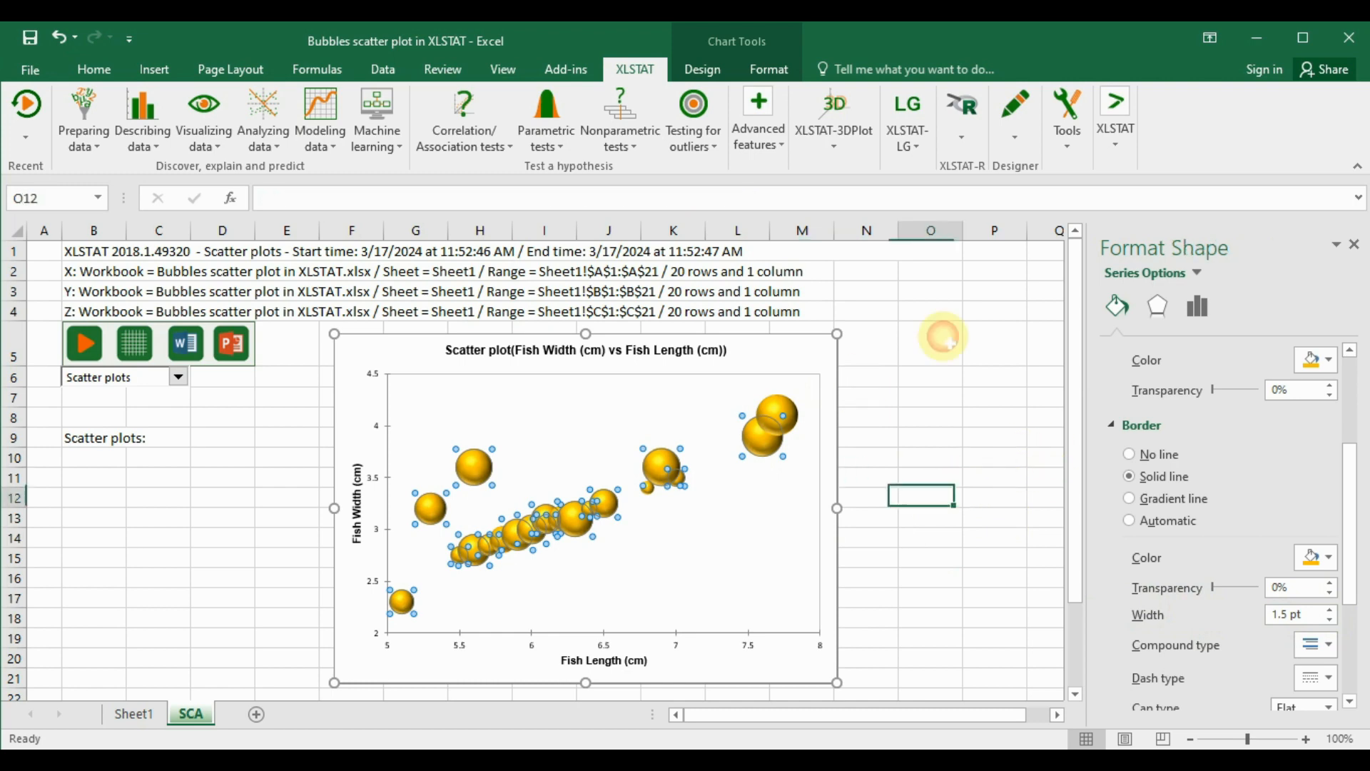
click(1356, 245)
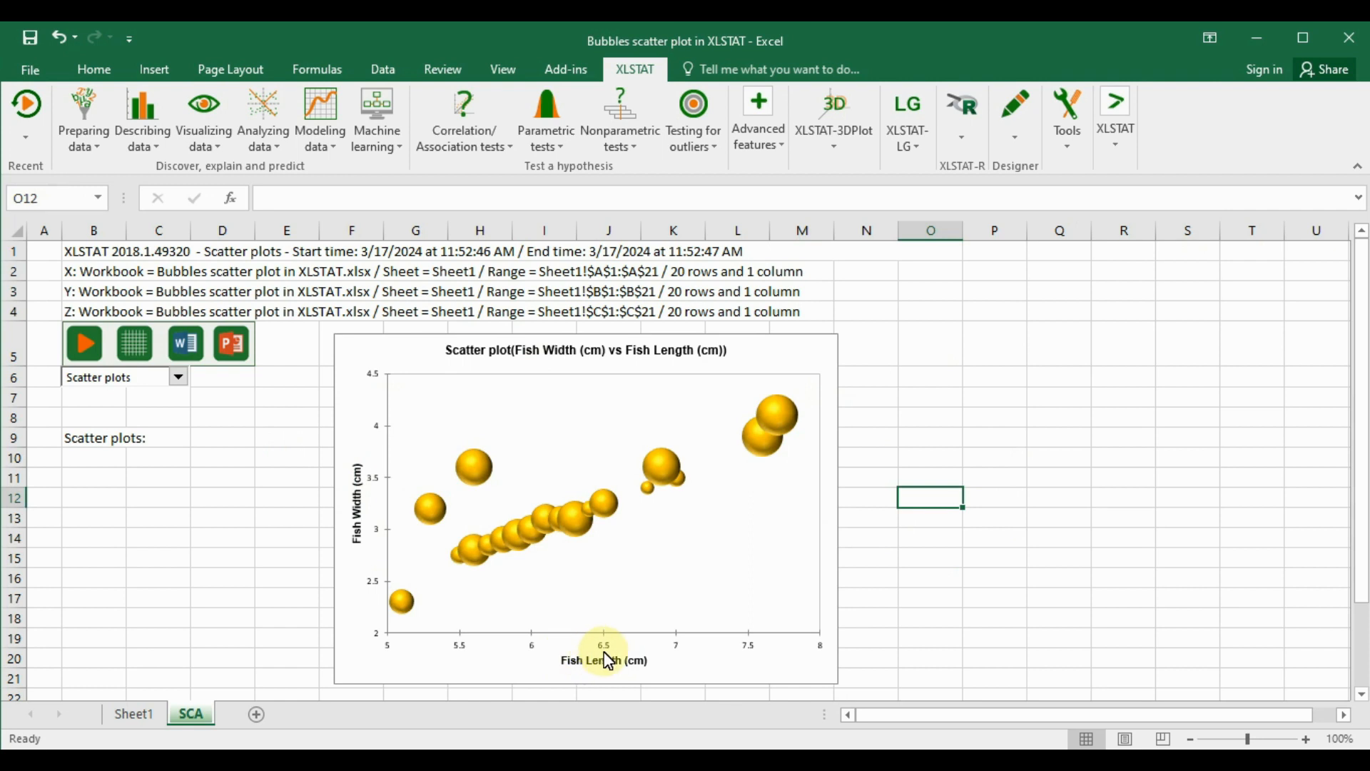
Format the horizontal axis labels in Times New Roman, size 12, with black text.
click(466, 655)
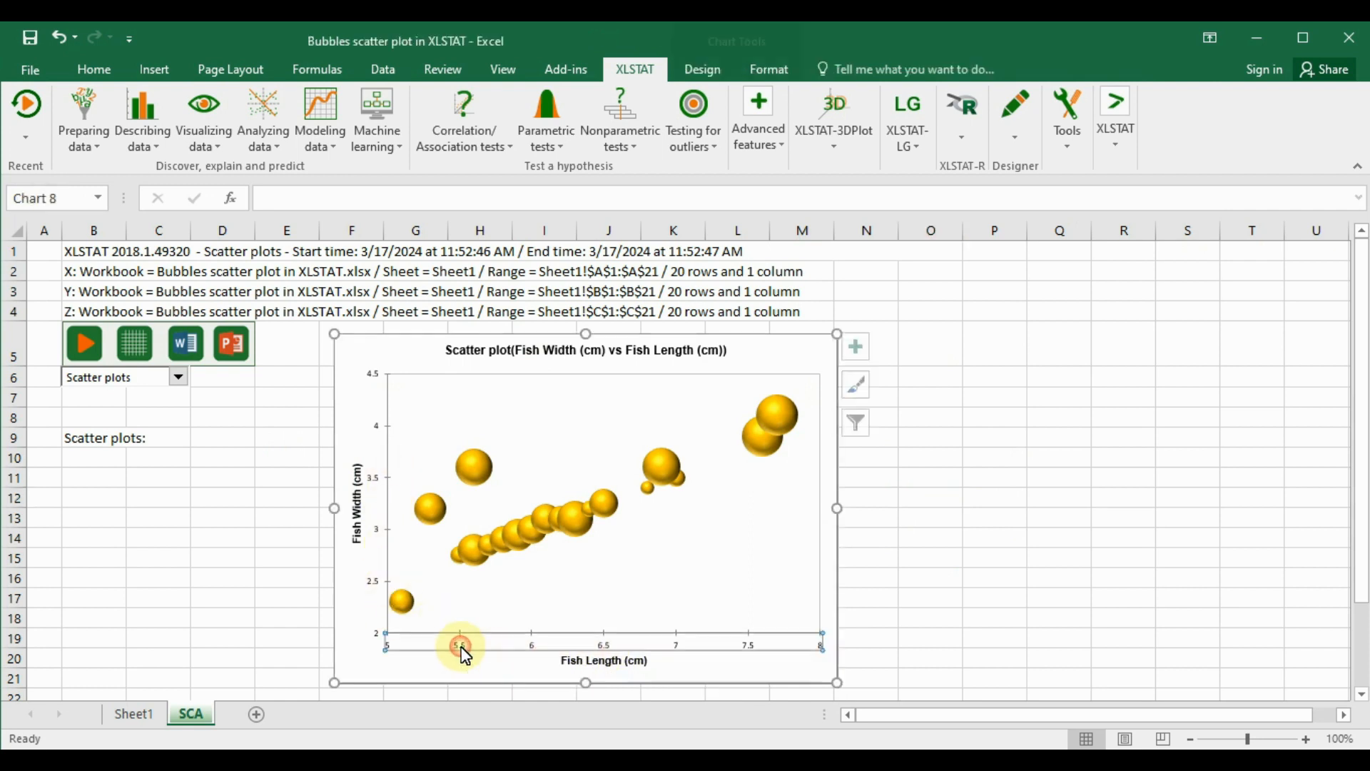
click(95, 71)
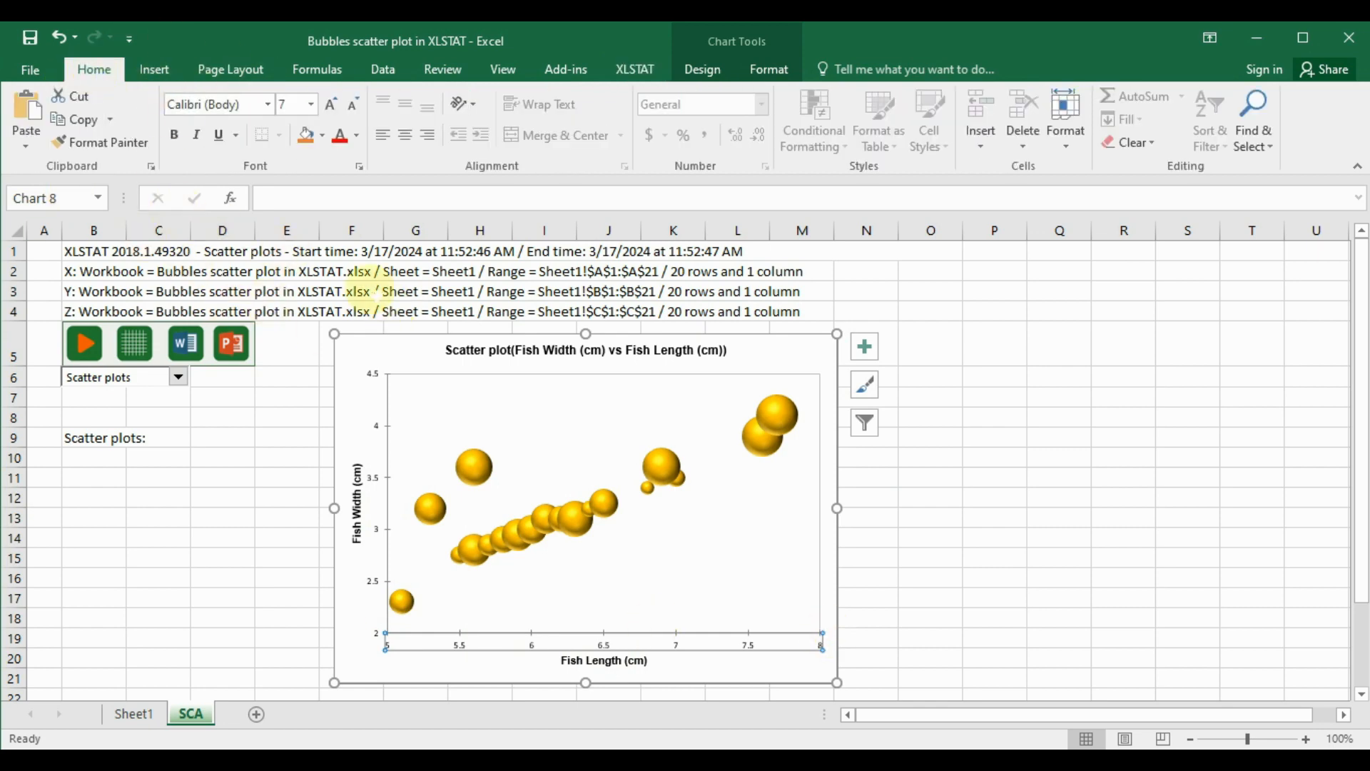
click(267, 105)
text(Times New Roma)
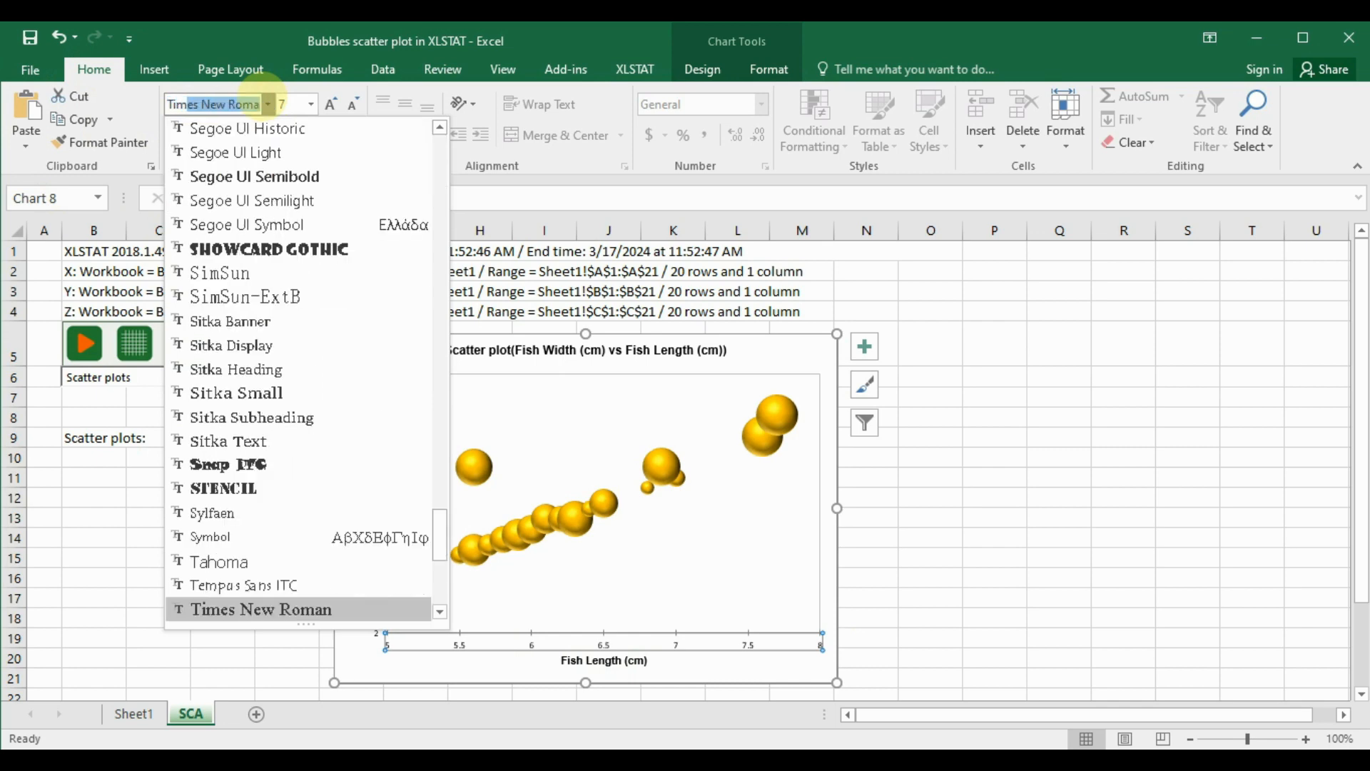
key(Return)
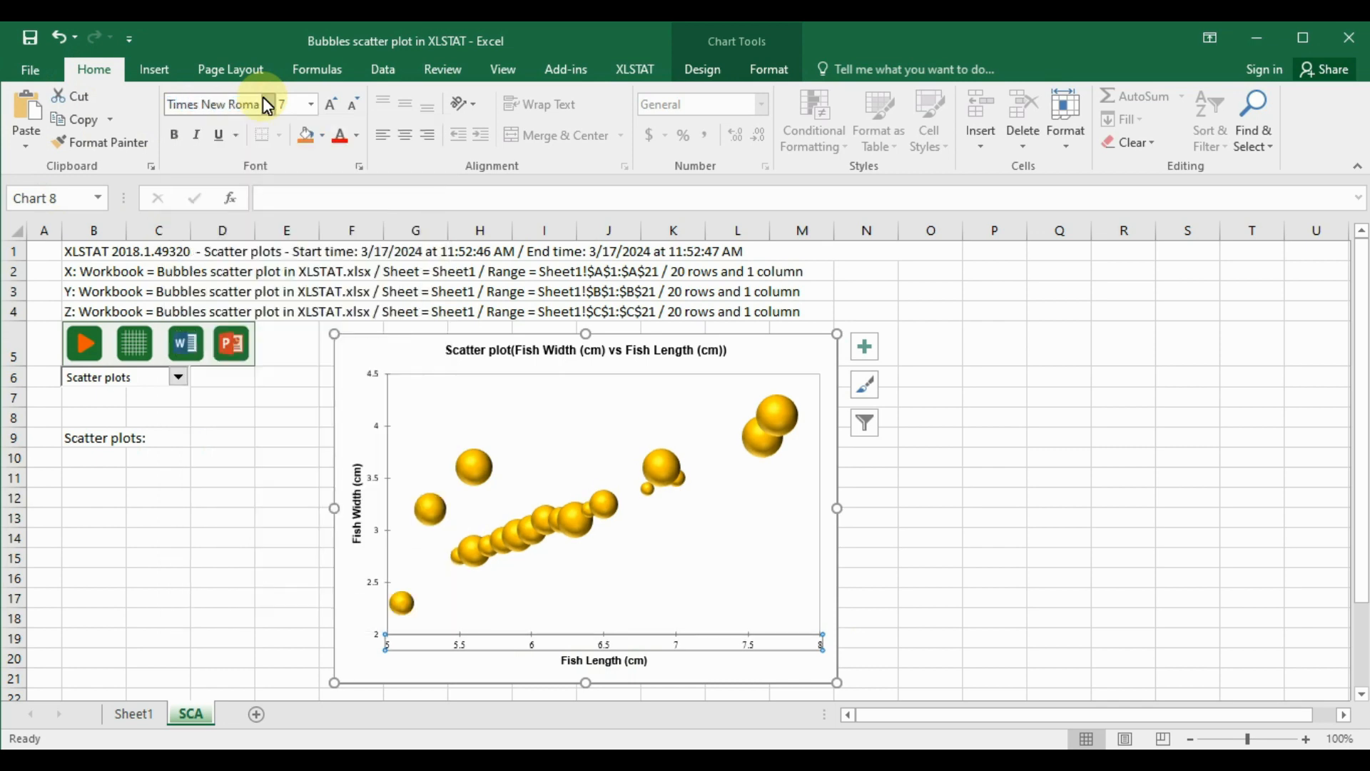
click(319, 106)
click(297, 230)
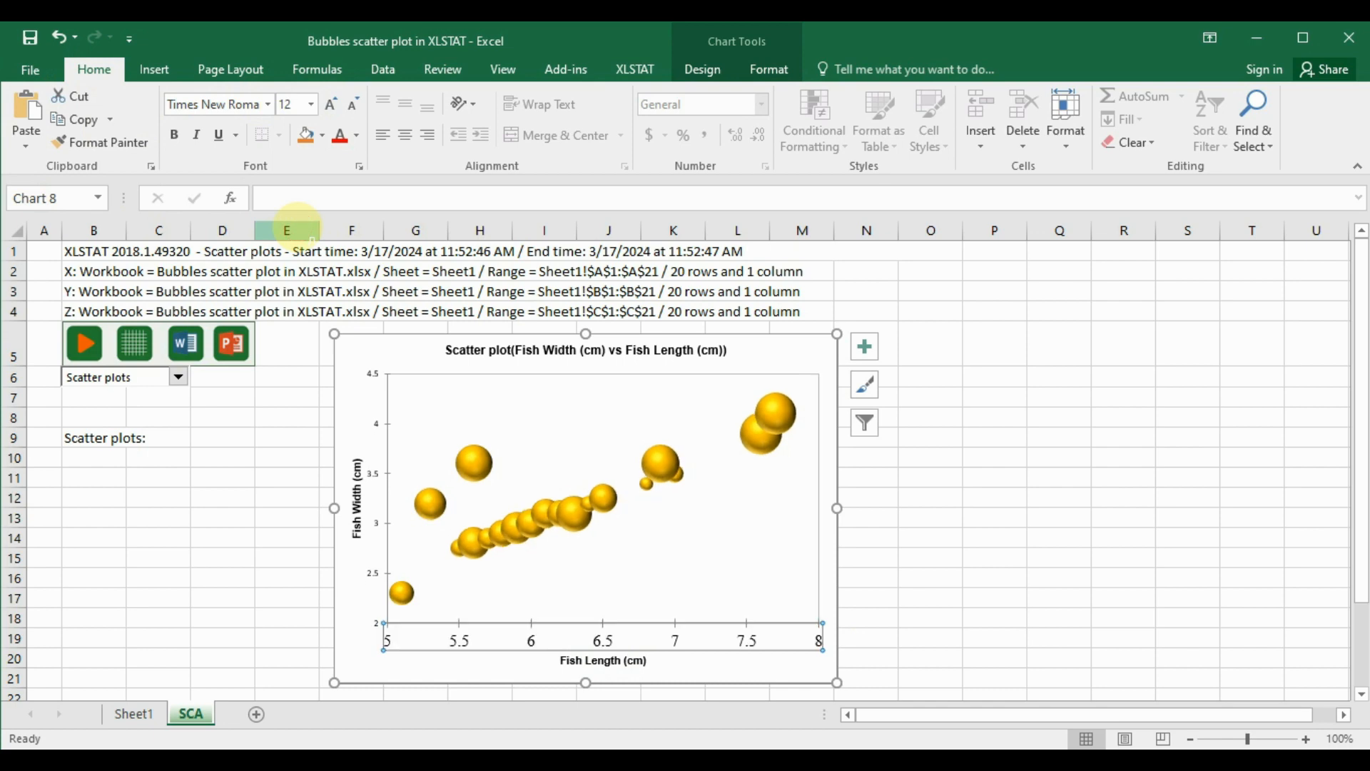
click(355, 136)
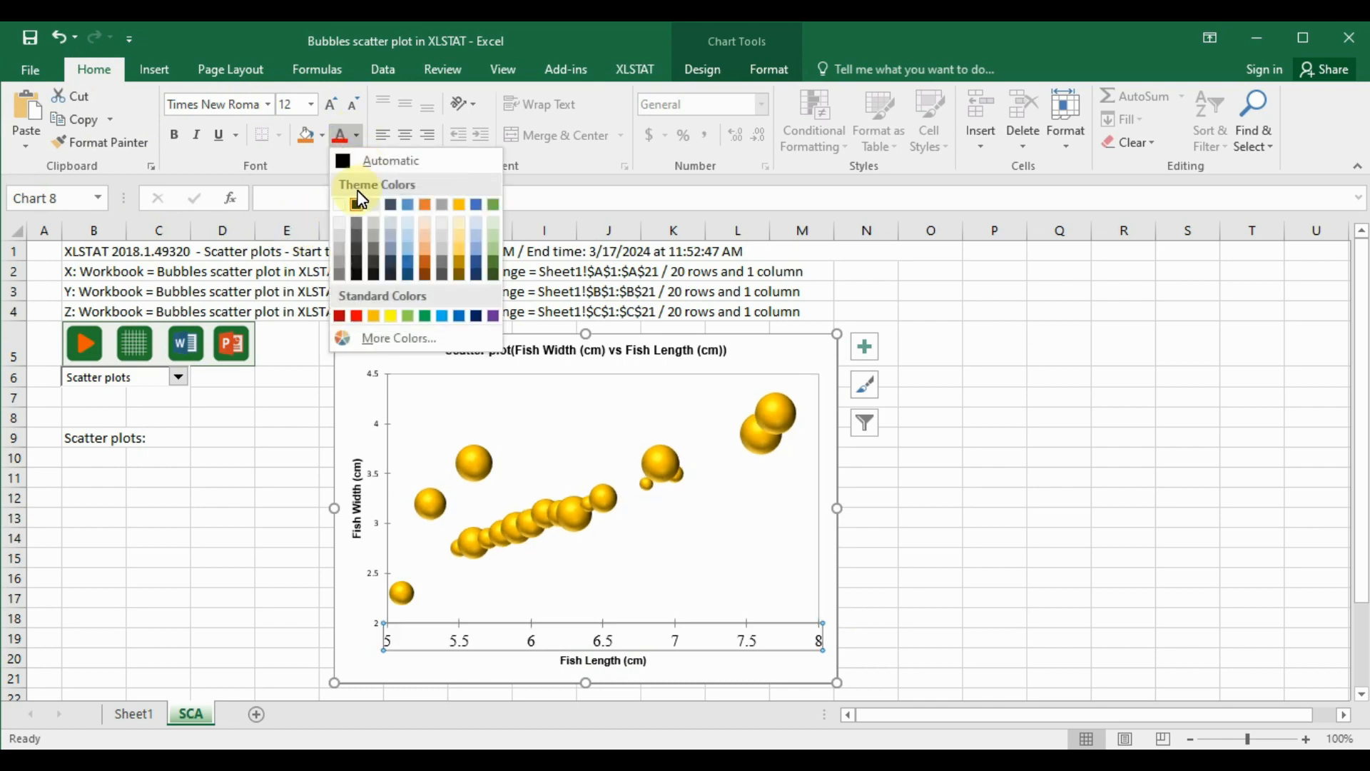
click(356, 204)
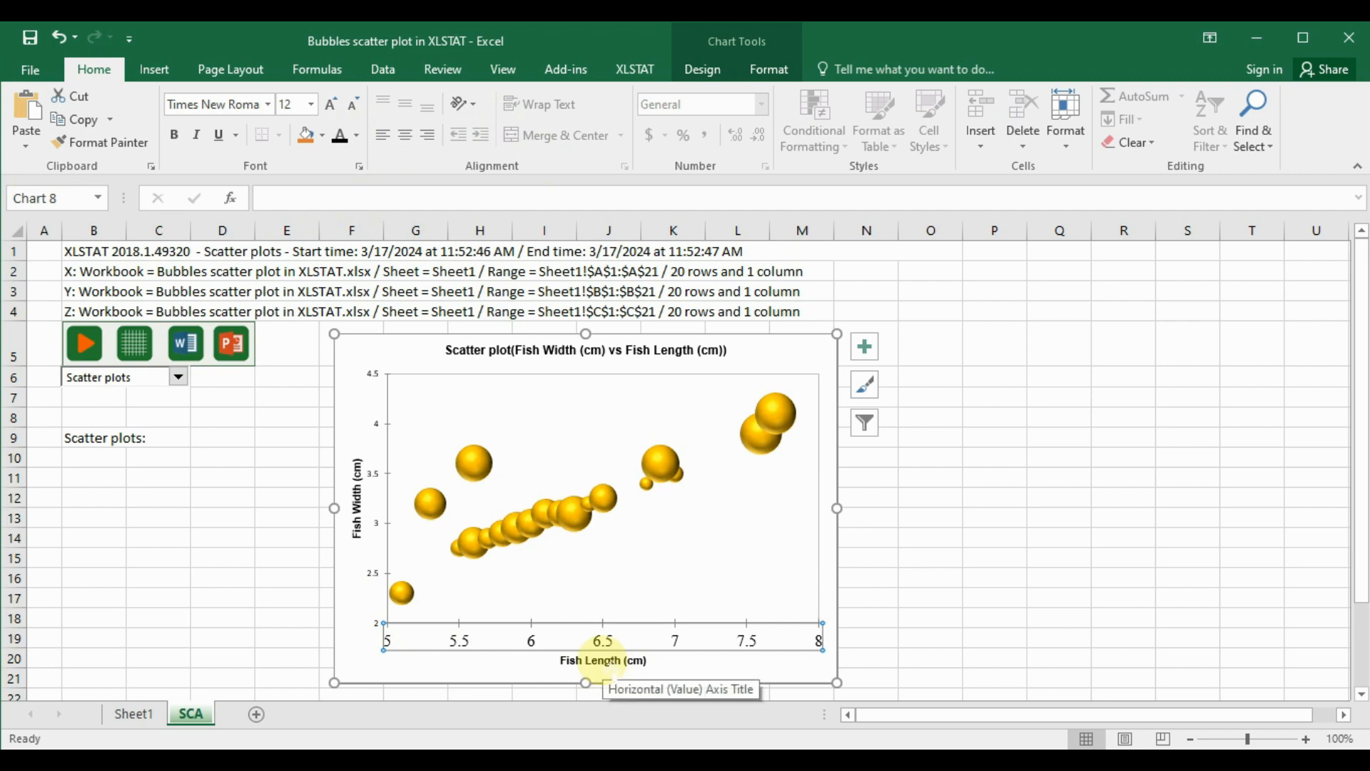
Format the horizontal axis title, Fish Length (cm), in Times New Roman, size 12.
click(606, 660)
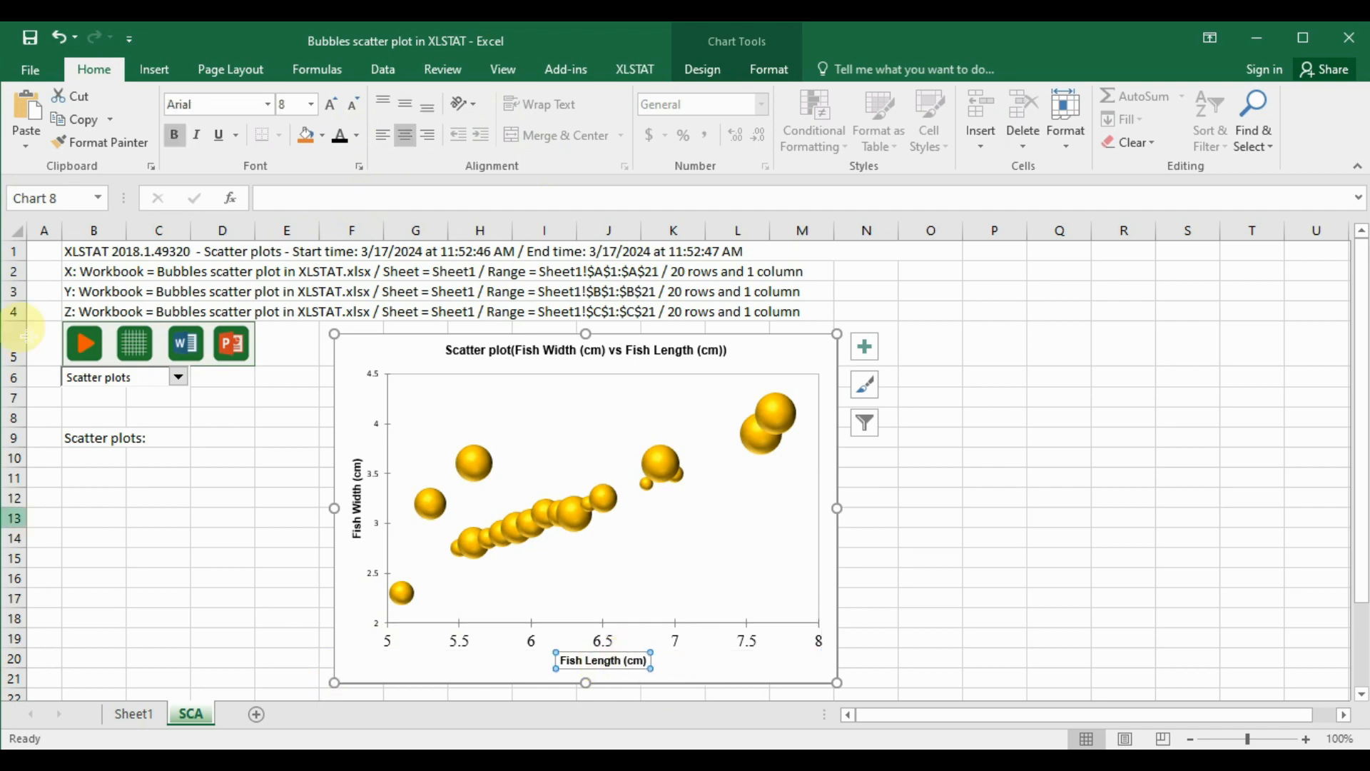
click(267, 107)
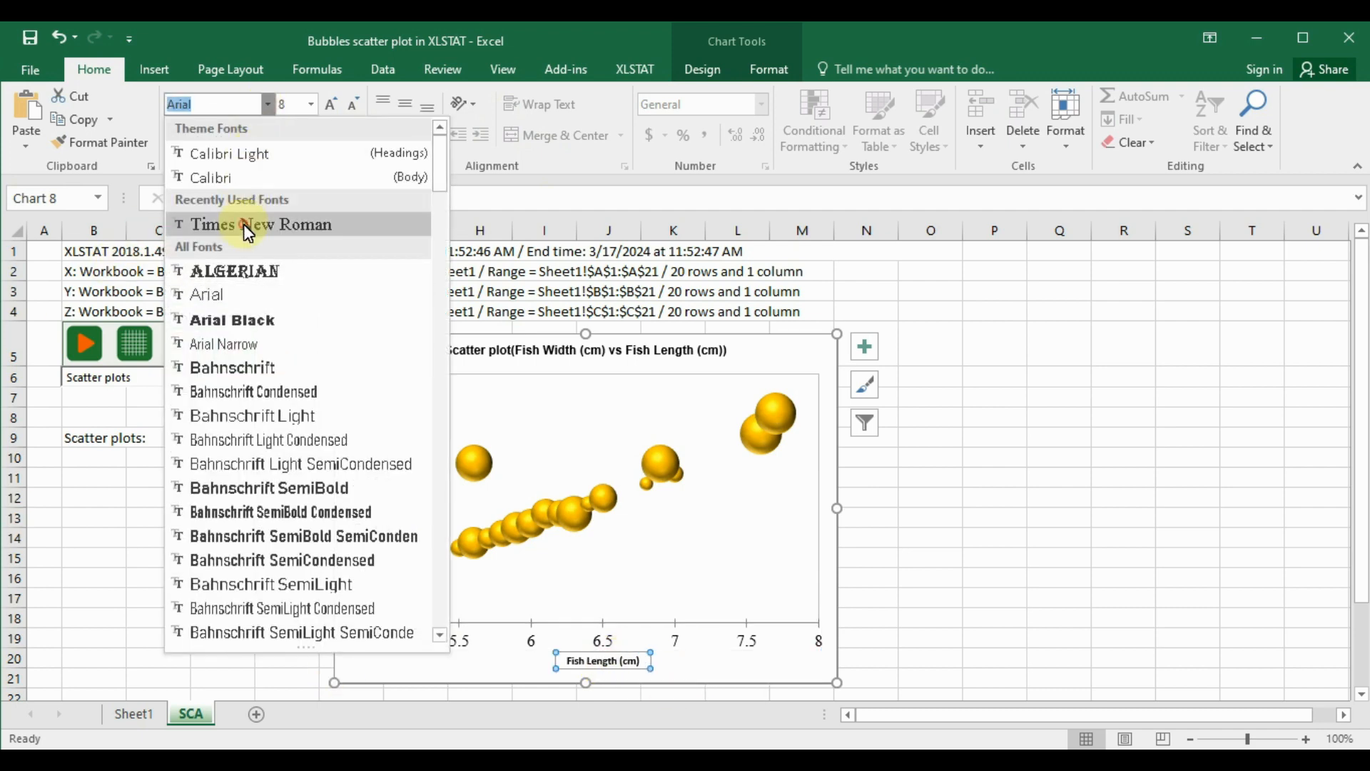
click(243, 221)
click(312, 106)
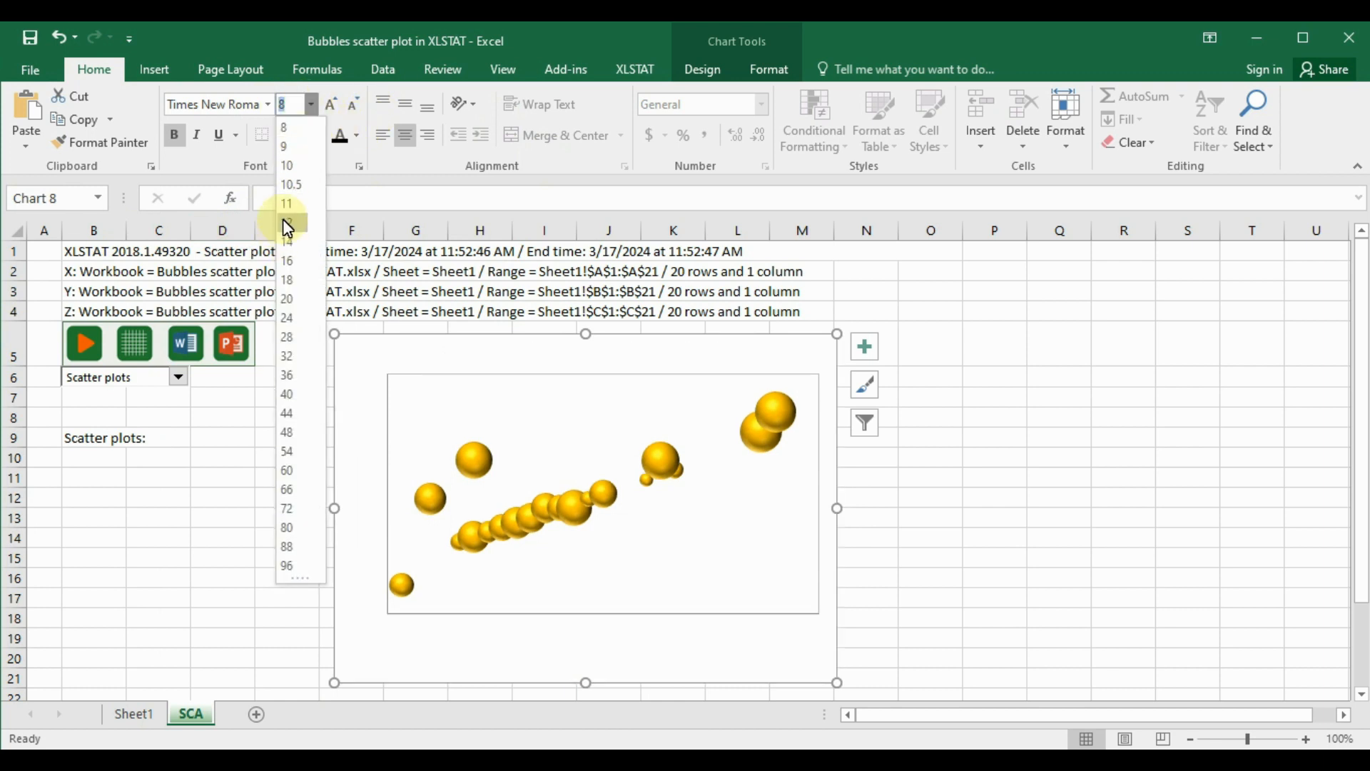
click(285, 223)
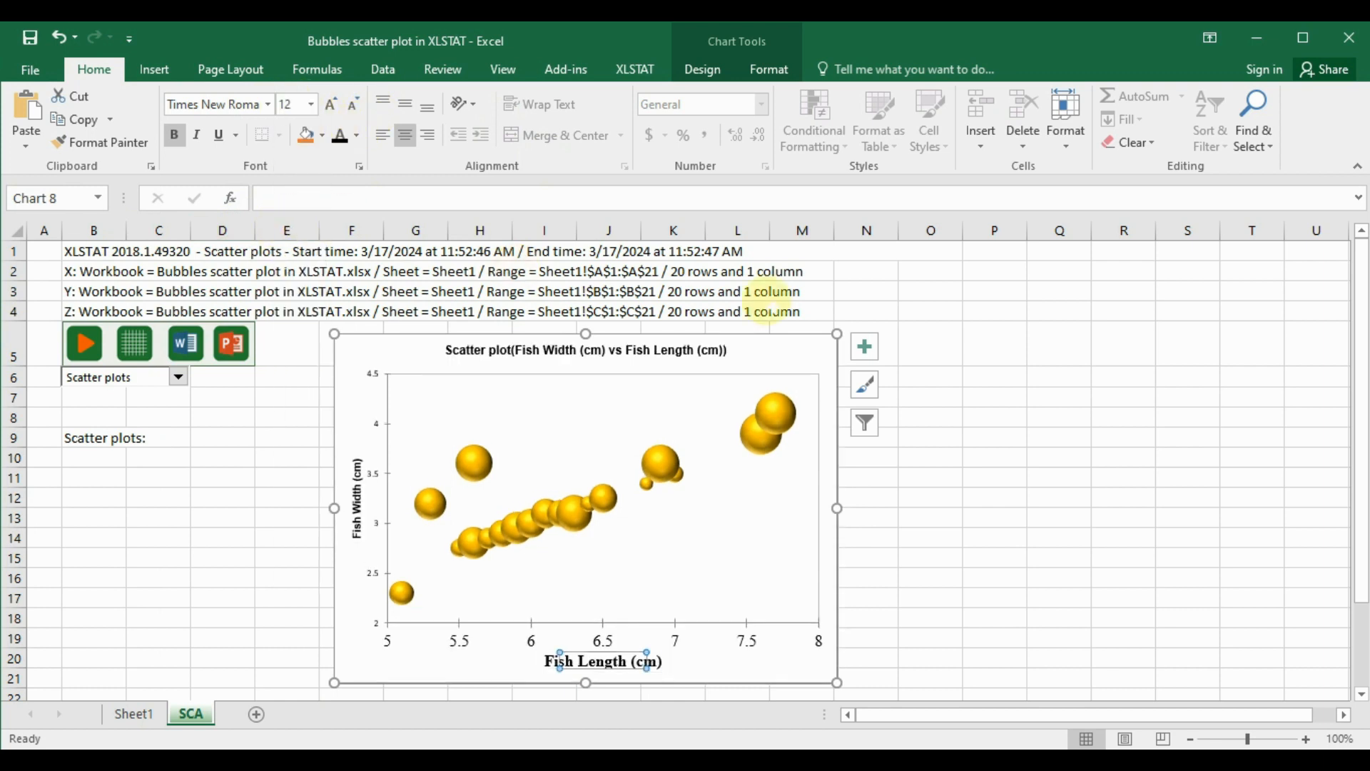
Format the vertical axis labels in Times New Roman, size 12.
click(375, 482)
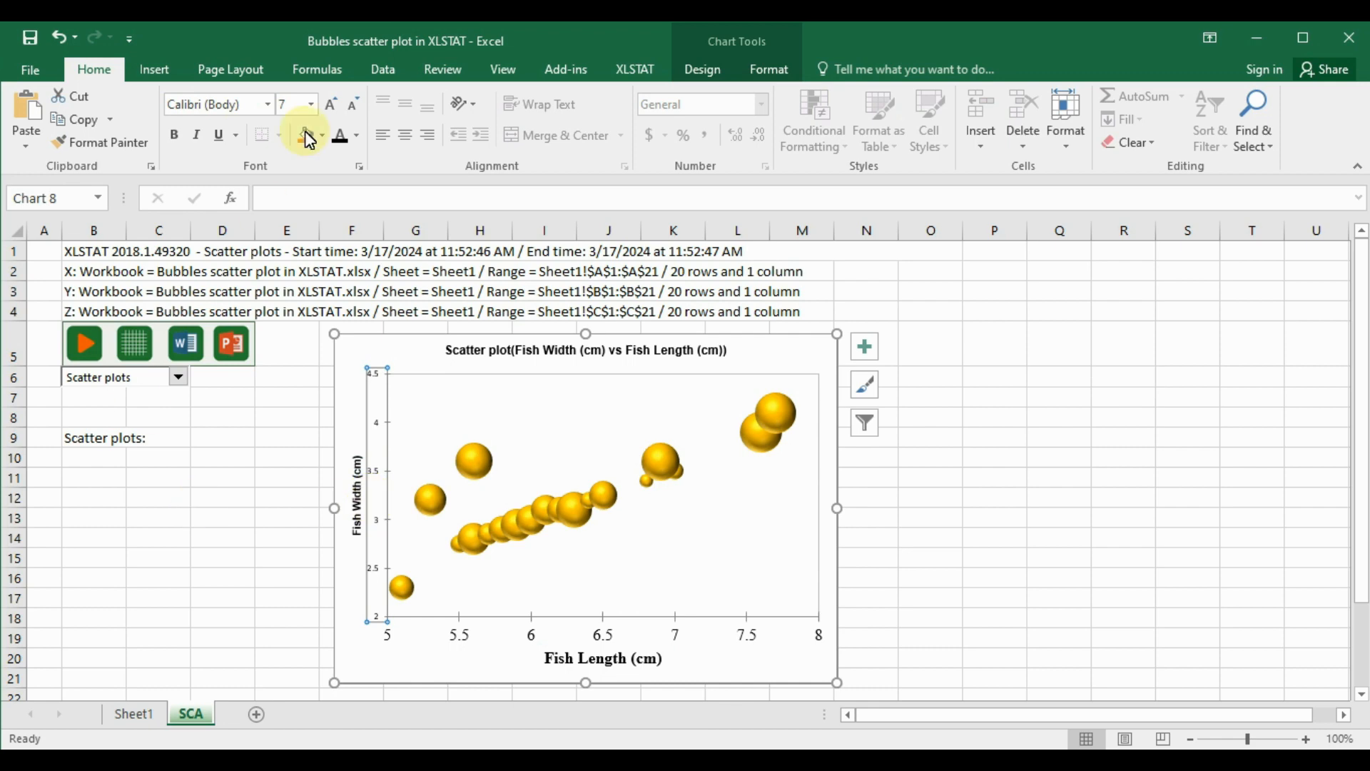
click(269, 105)
click(280, 223)
click(312, 104)
click(293, 224)
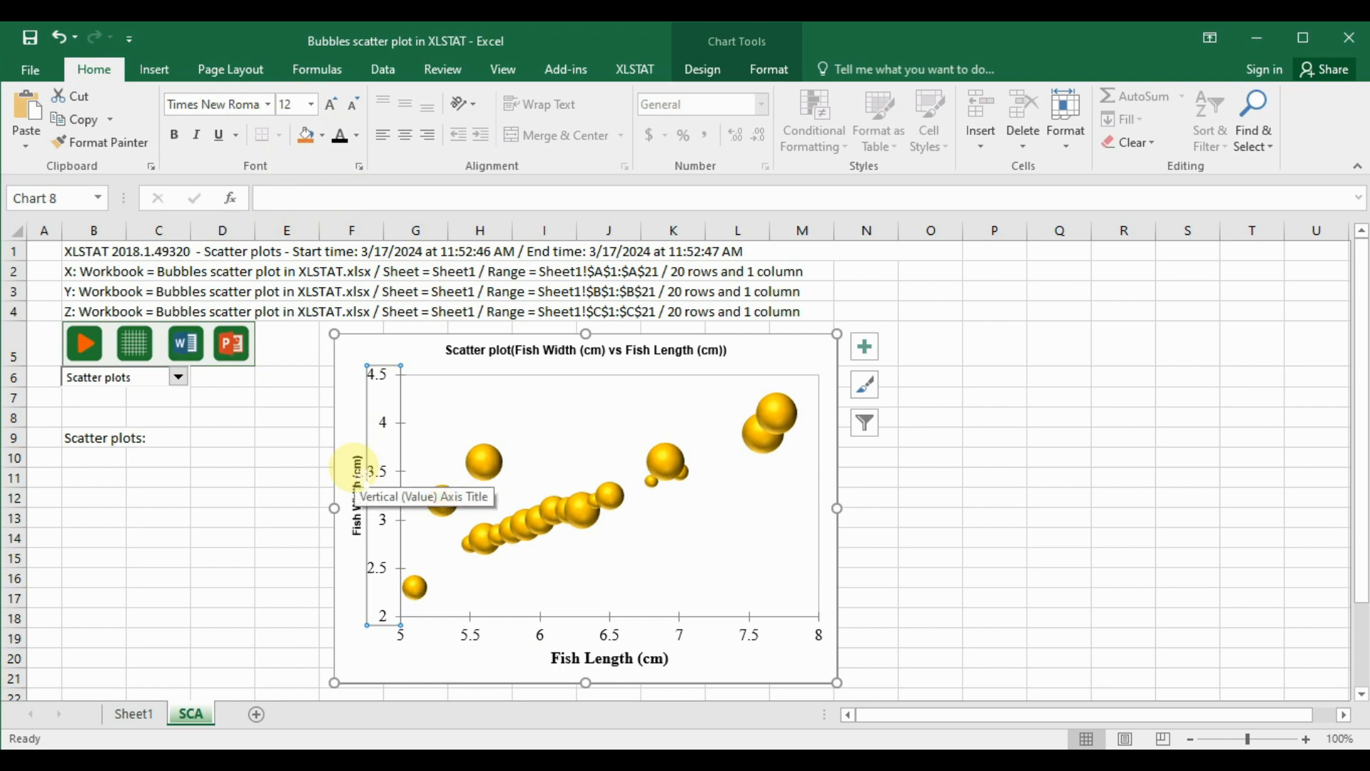
Format the vertical axis title, Fish Width (cm), in Times New Roman, size 12.
click(356, 473)
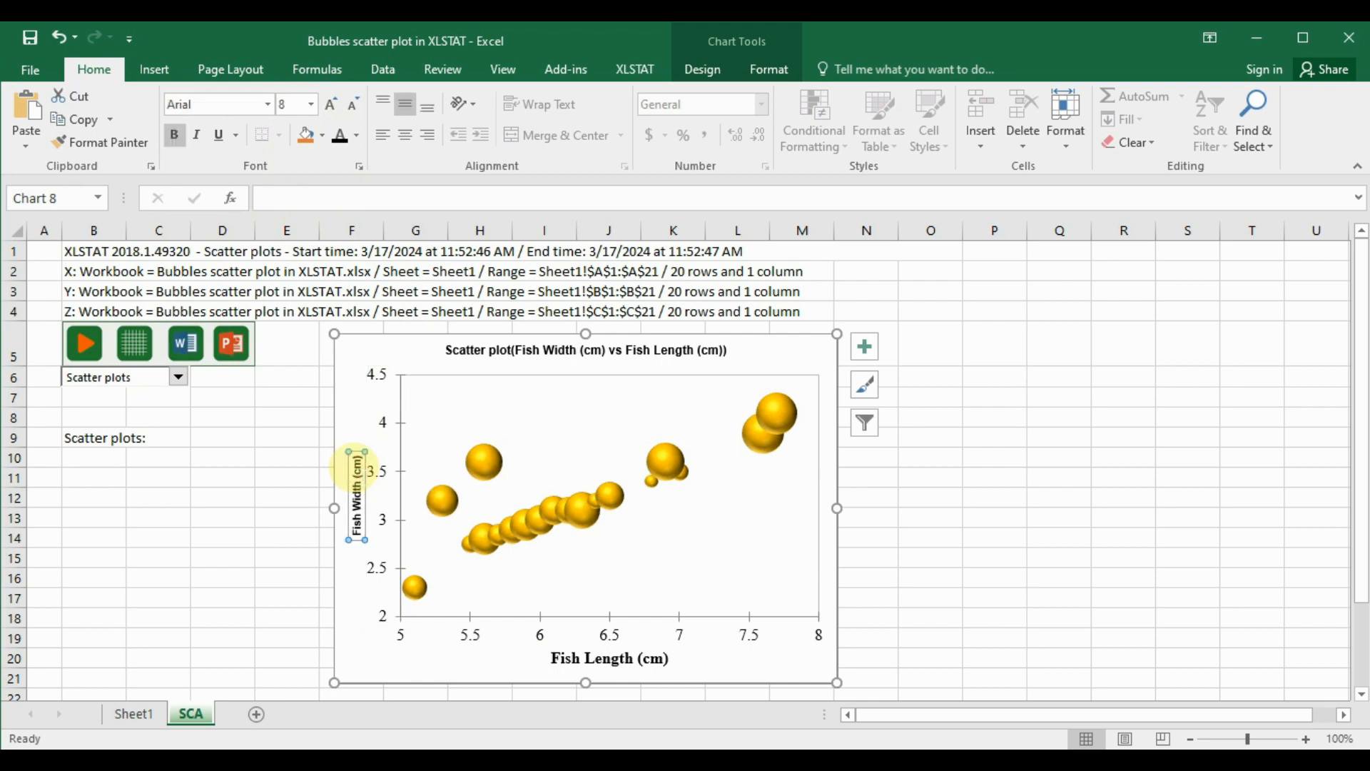
click(268, 105)
click(208, 224)
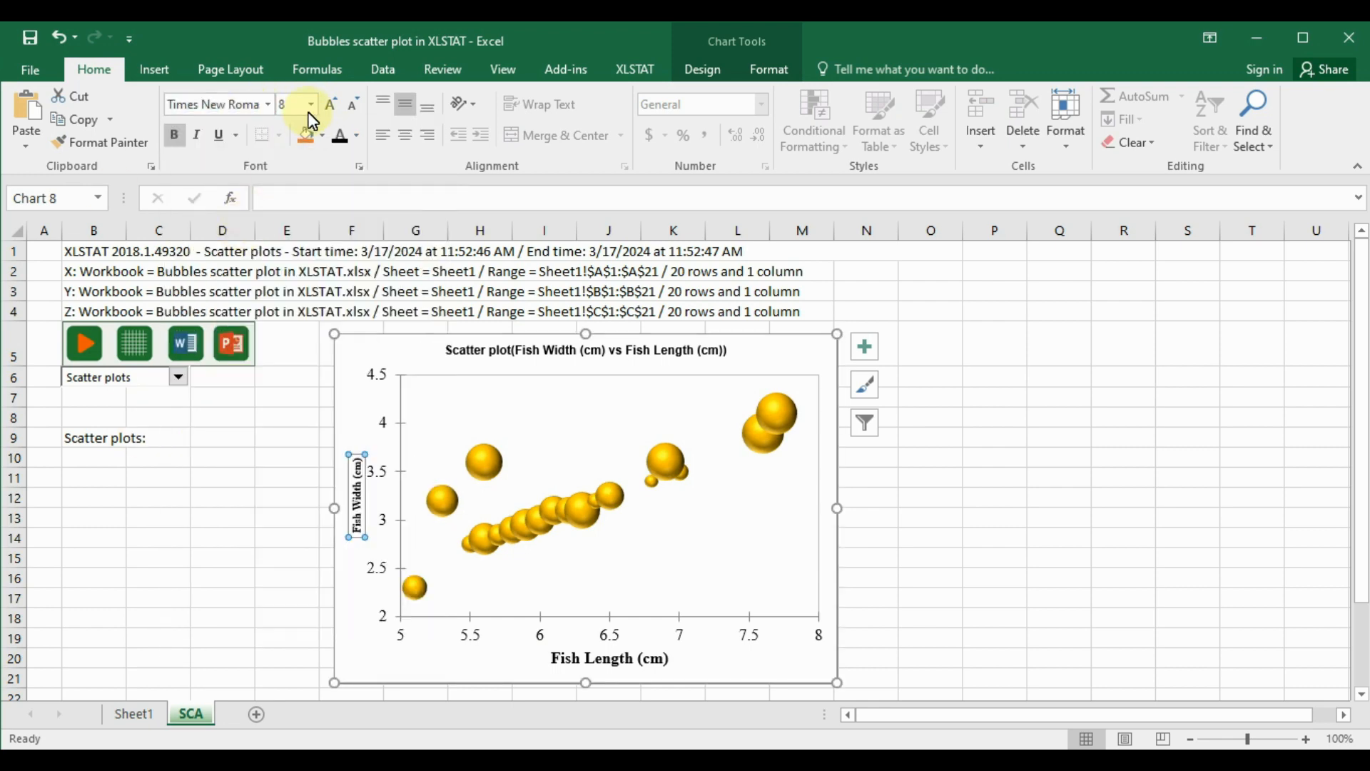
click(312, 104)
click(286, 215)
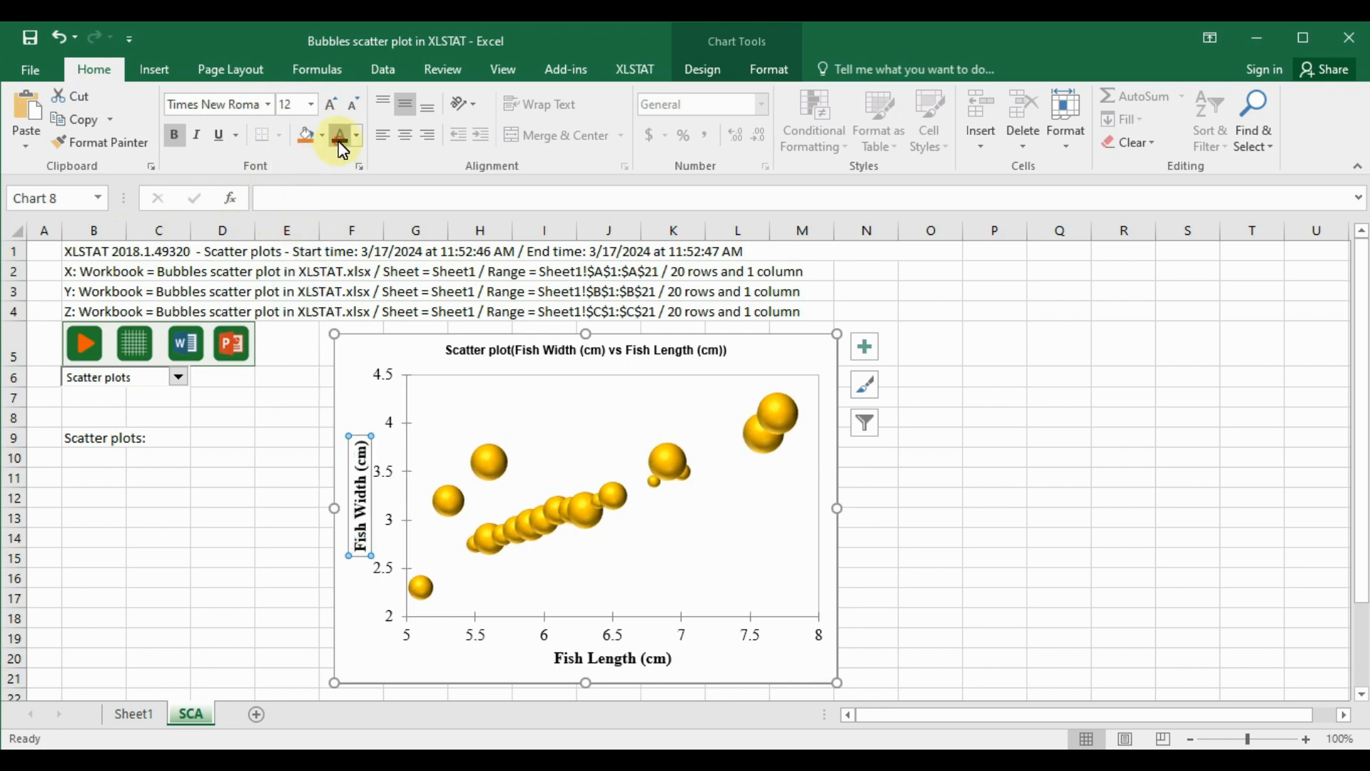
Change the chart title text to "Bubbles Scatter Plot", removing the variable names in parentheses.
click(534, 351)
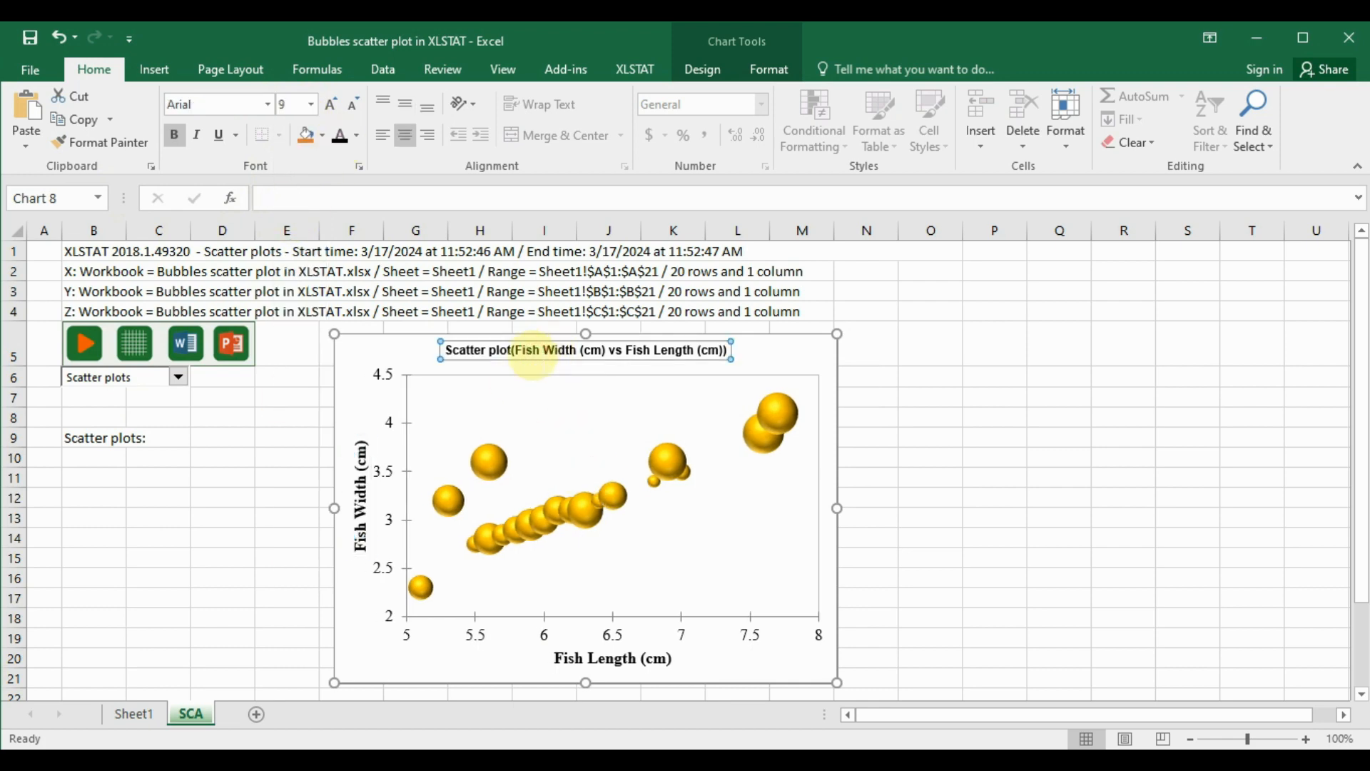
double_click(510, 351)
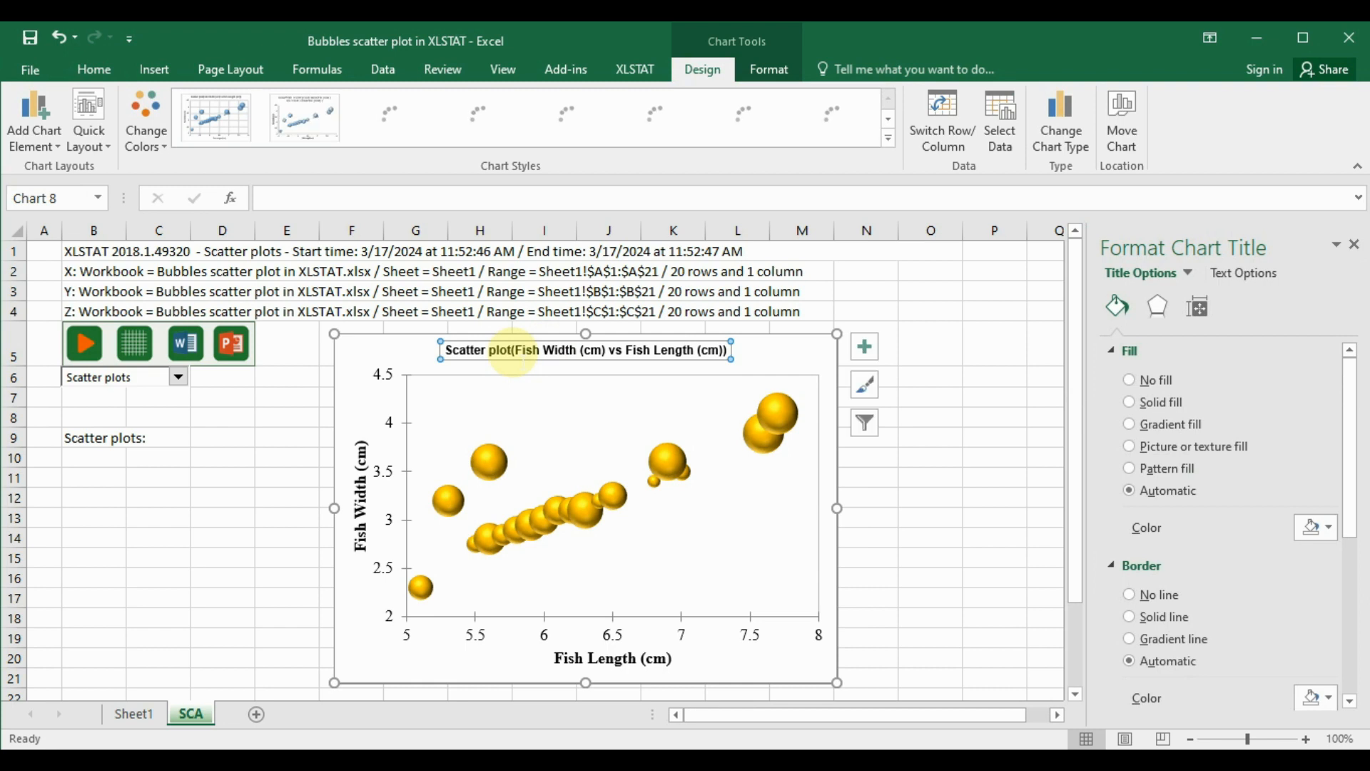
drag(670, 350, 696, 352)
click(461, 353)
click(512, 351)
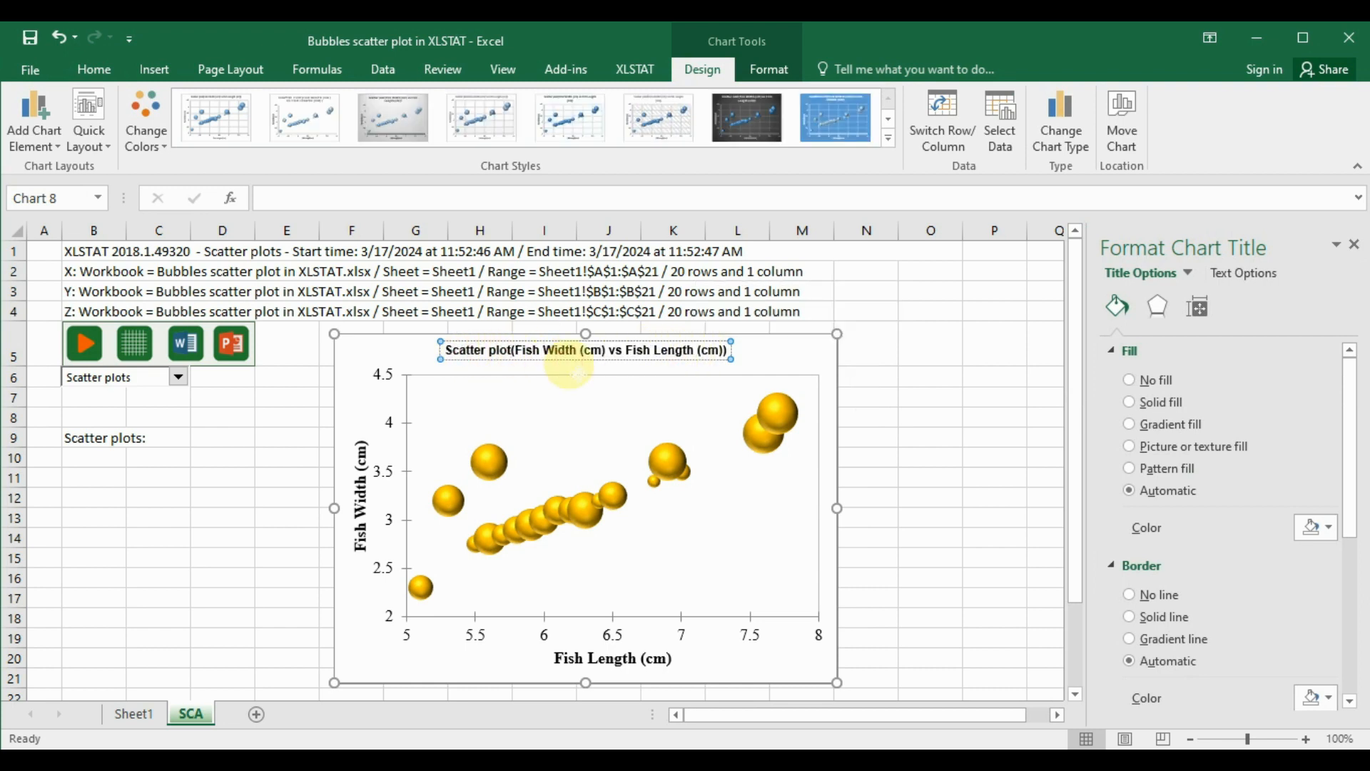
key(BackSpace)
key(Delete)
key(Delete)
key(Delete)
key(Delete)
key(Delete)
key(Delete)
key(Delete)
key(Delete)
key(Delete)
key(Delete)
key(Delete)
key(Delete)
key(Delete)
key(Delete)
key(Delete)
key(Delete)
key(Delete)
key(Delete)
key(Delete)
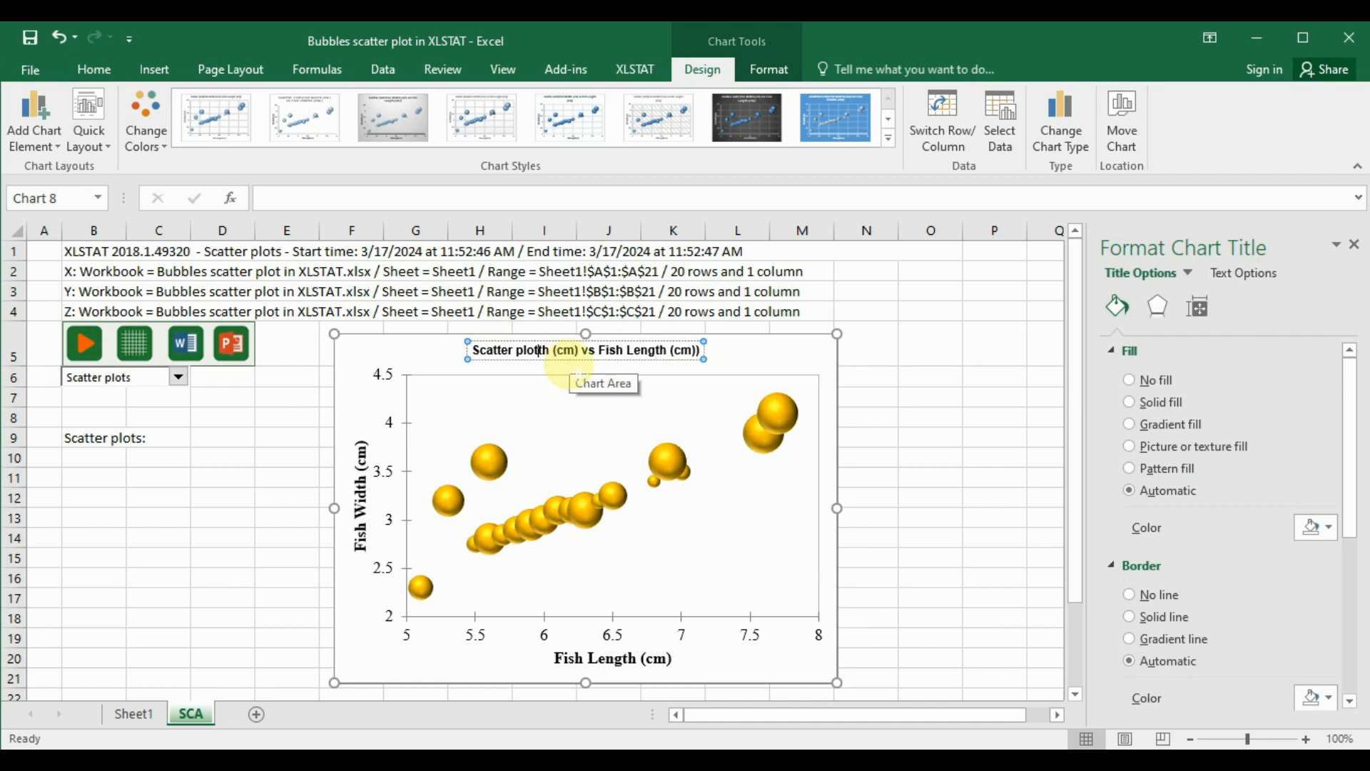
text(s)
key(Delete)
key(Delete)
key(Delete)
key(Delete)
key(Delete)
key(Delete)
key(Delete)
key(Delete)
key(Delete)
key(Delete)
key(Delete)
key(Delete)
key(Delete)
key(Delete)
key(Delete)
key(Delete)
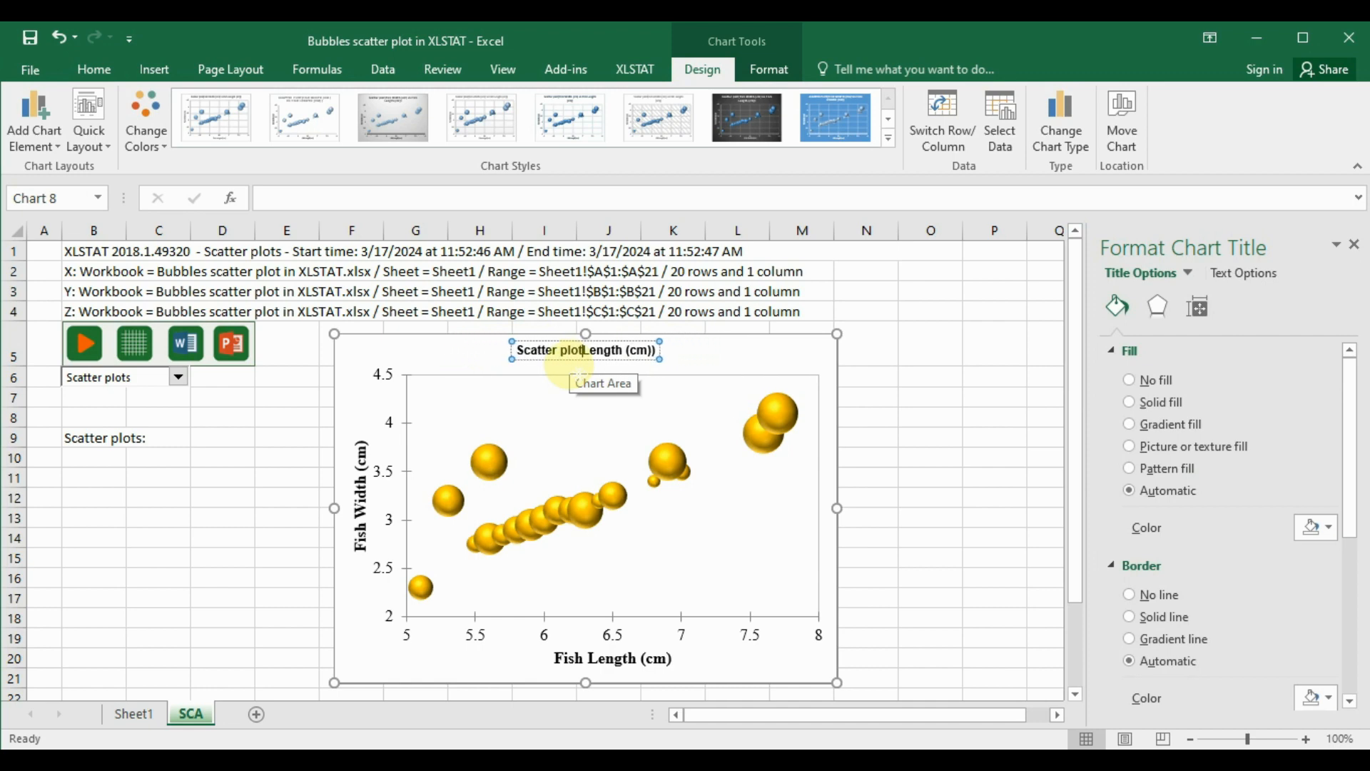
key(Delete)
key(Delete)
key(Delete)
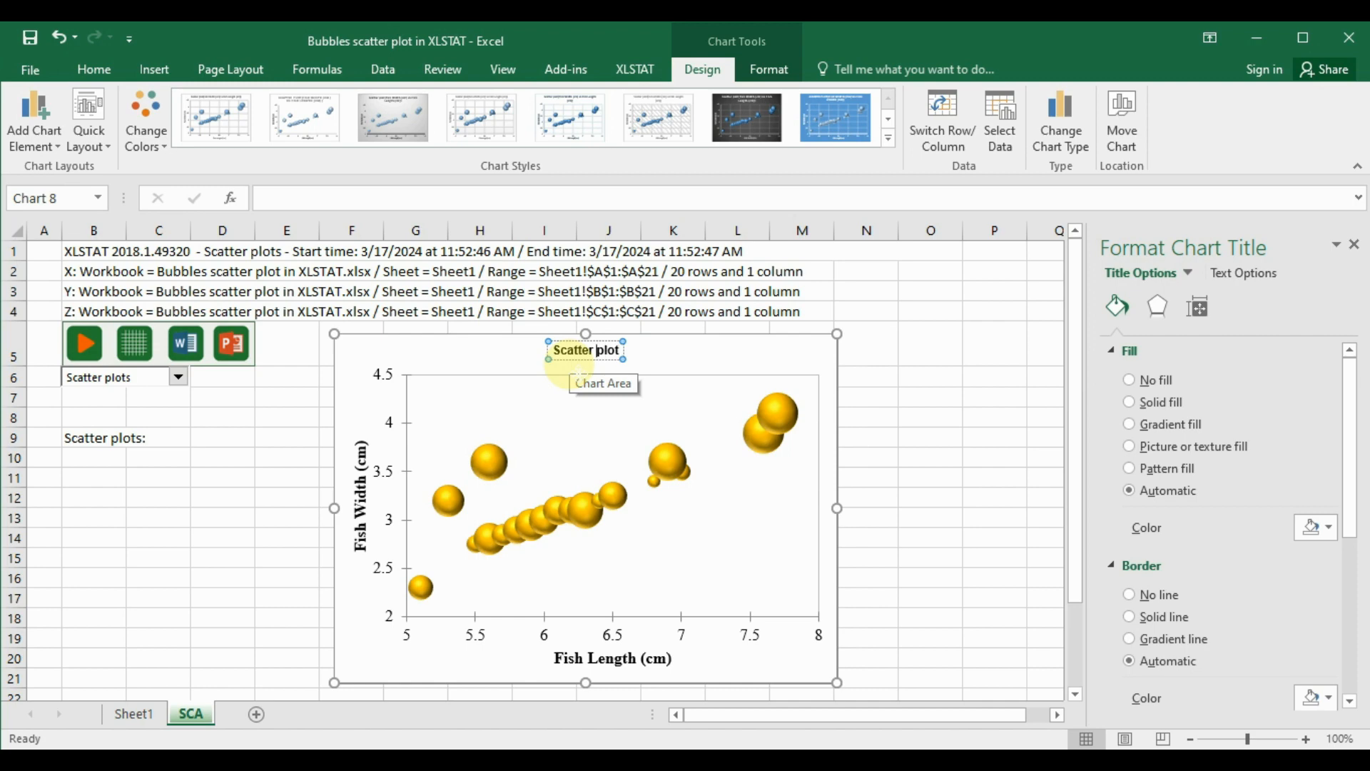
key(Delete)
text(P)
text(Bubb)
text(les)
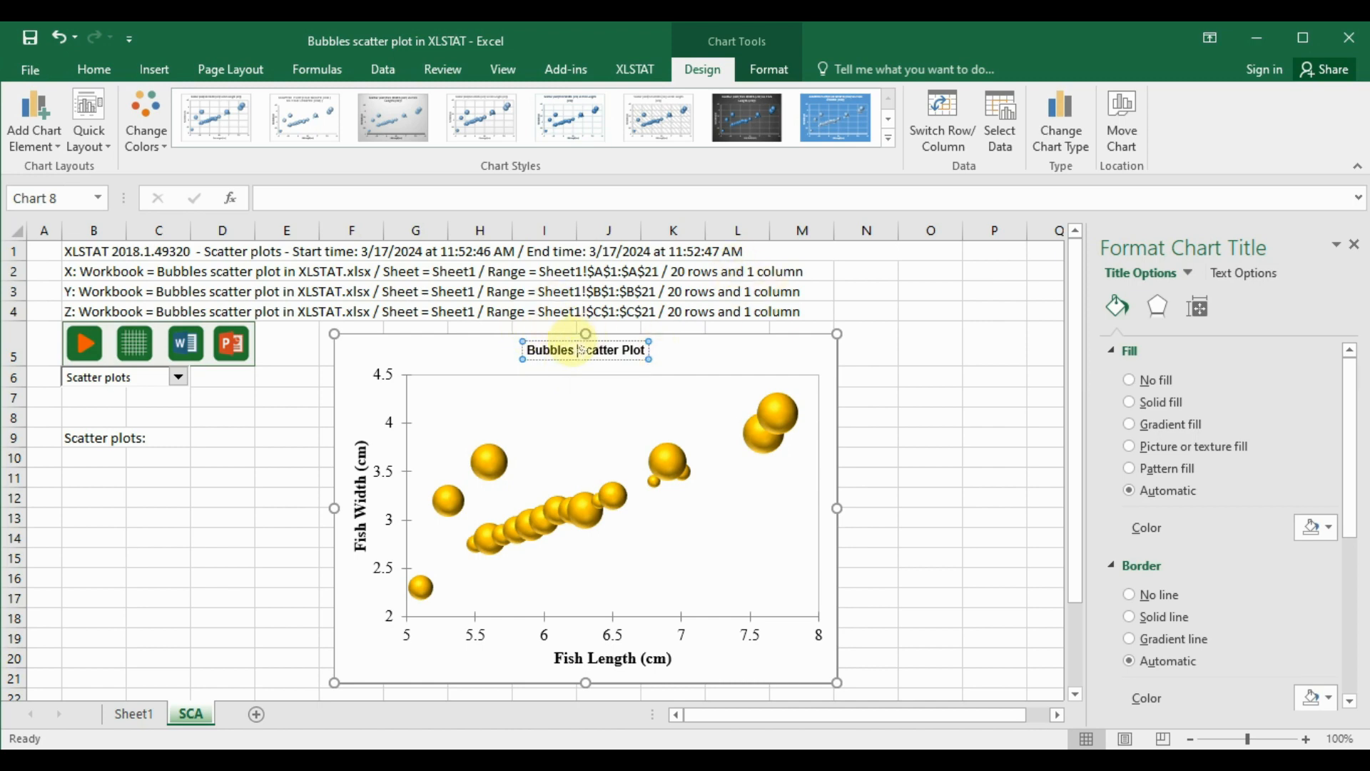
Format the chart title in Times New Roman, size 14, and center it above the plot area.
click(569, 344)
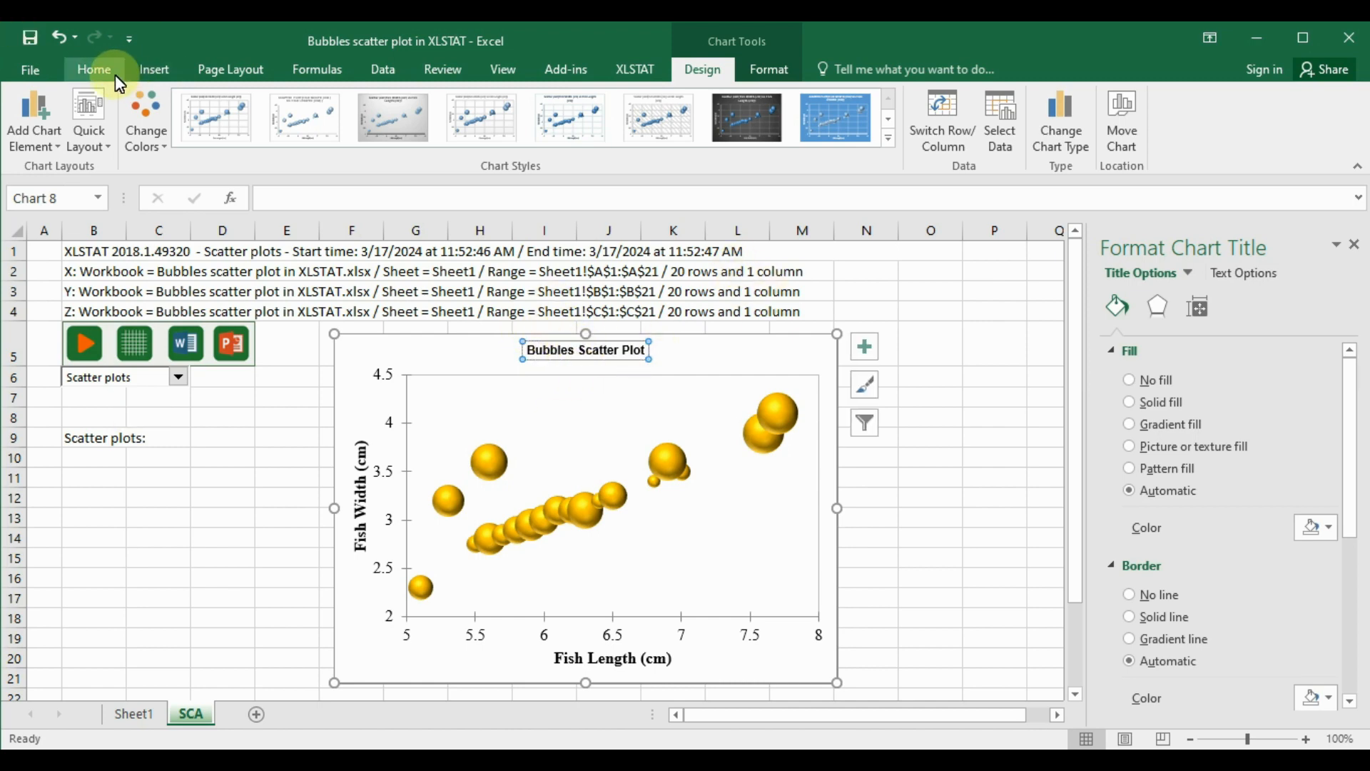
click(95, 69)
click(268, 105)
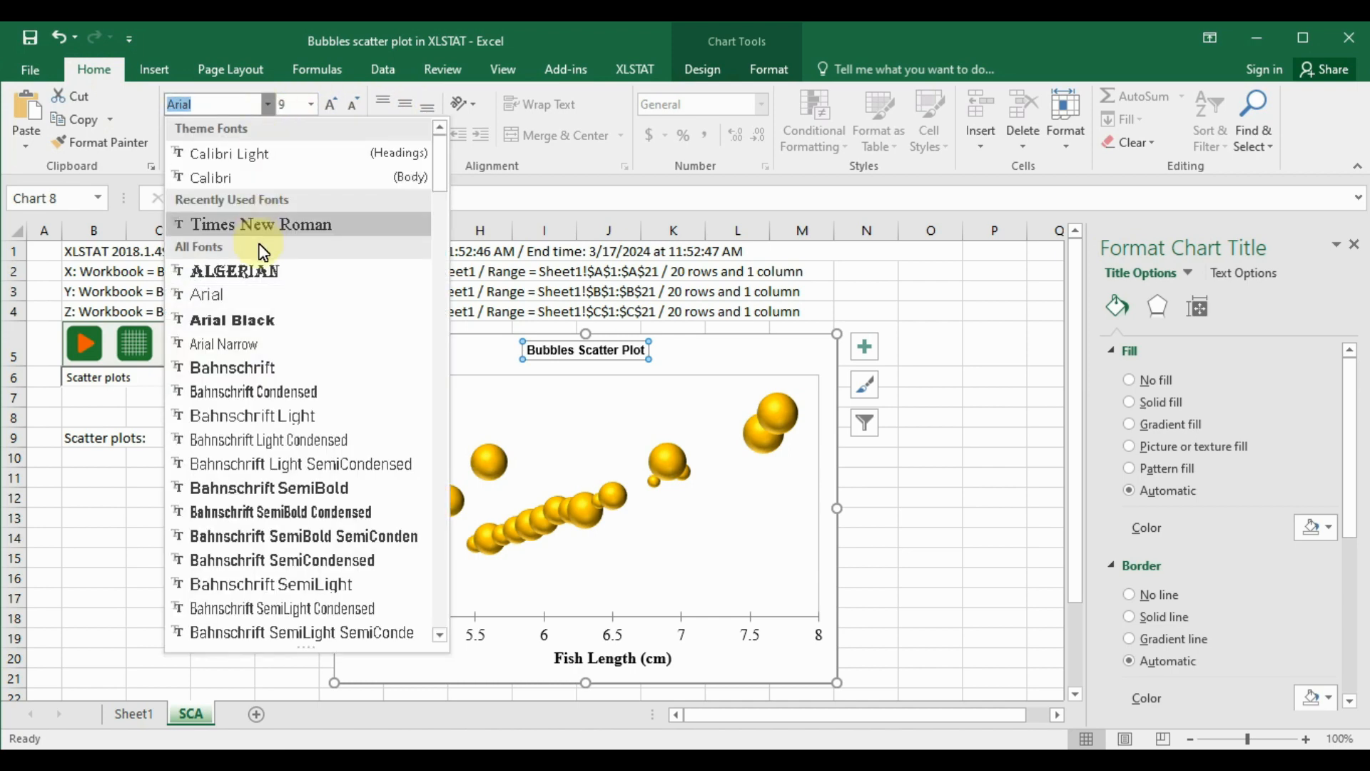
click(263, 227)
click(311, 104)
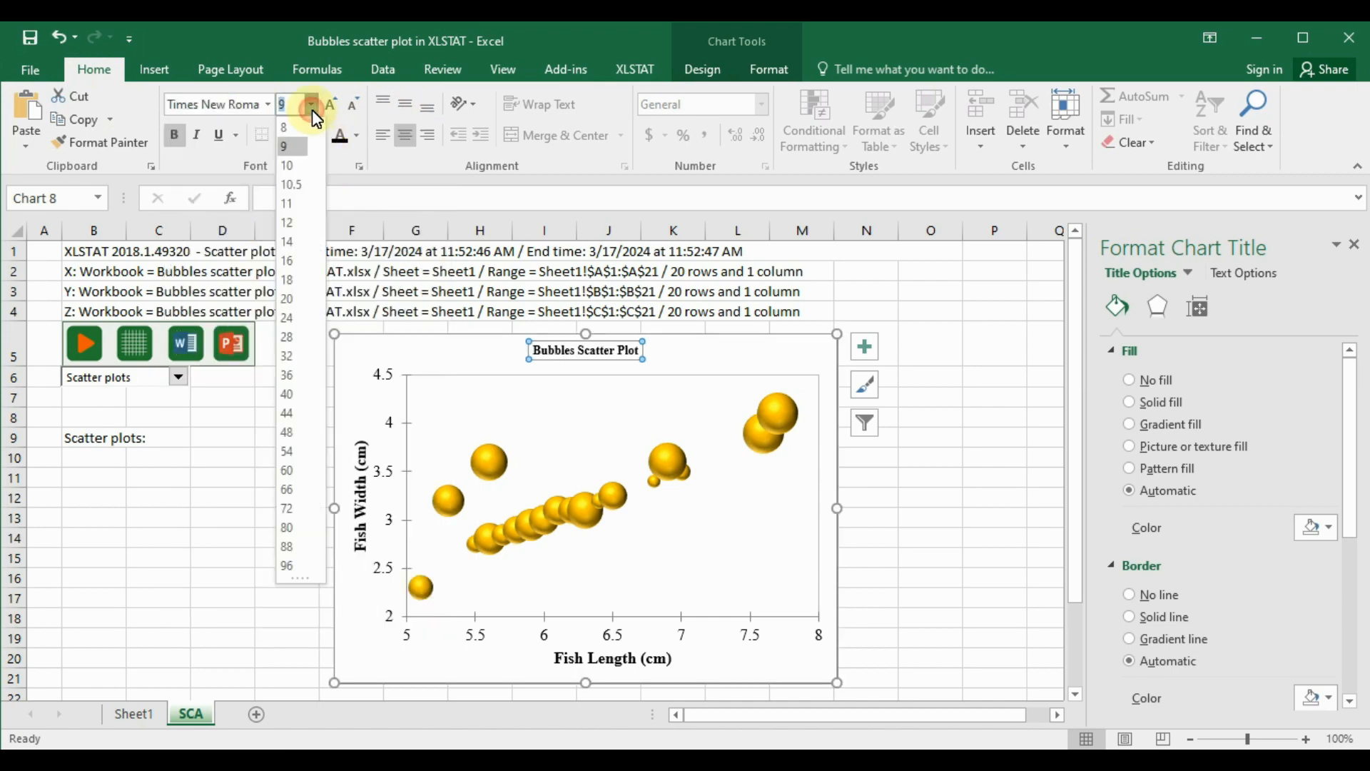
click(293, 243)
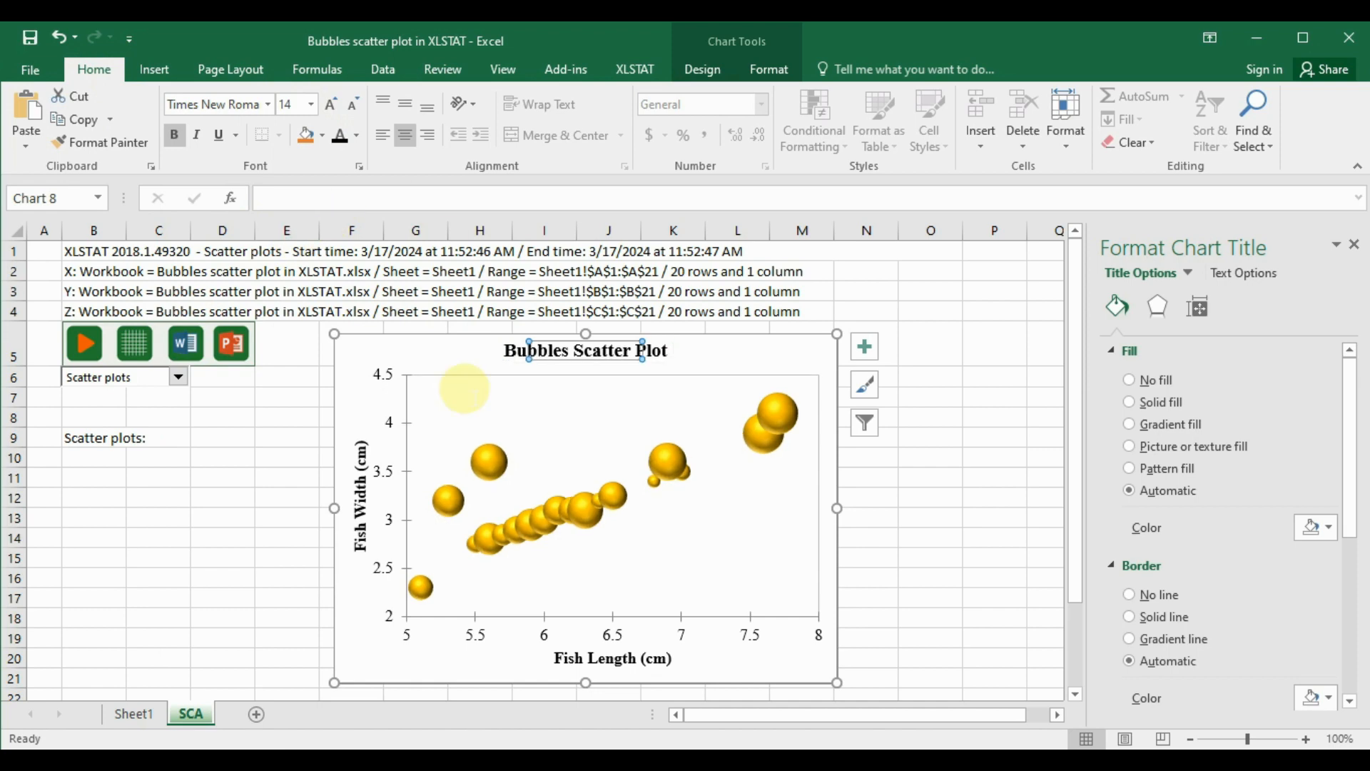
drag(607, 350, 642, 360)
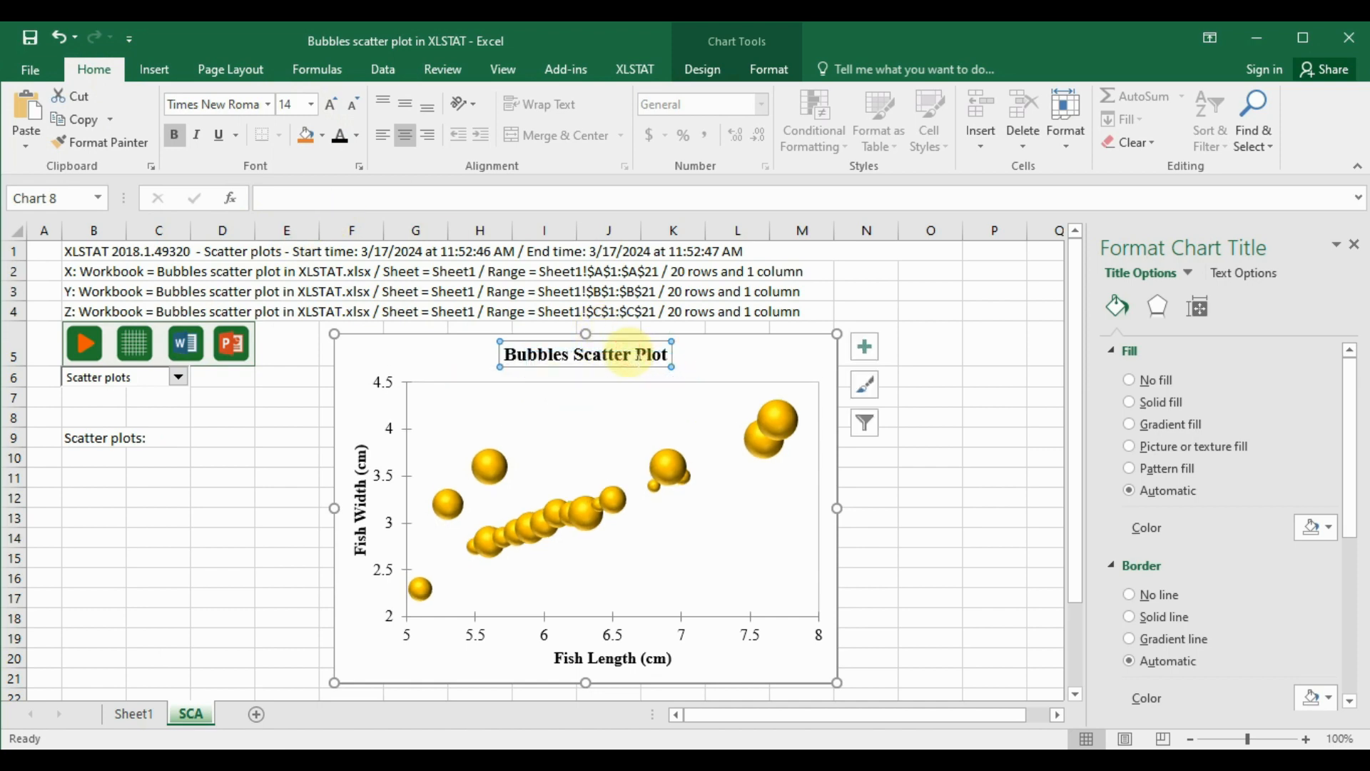
click(988, 476)
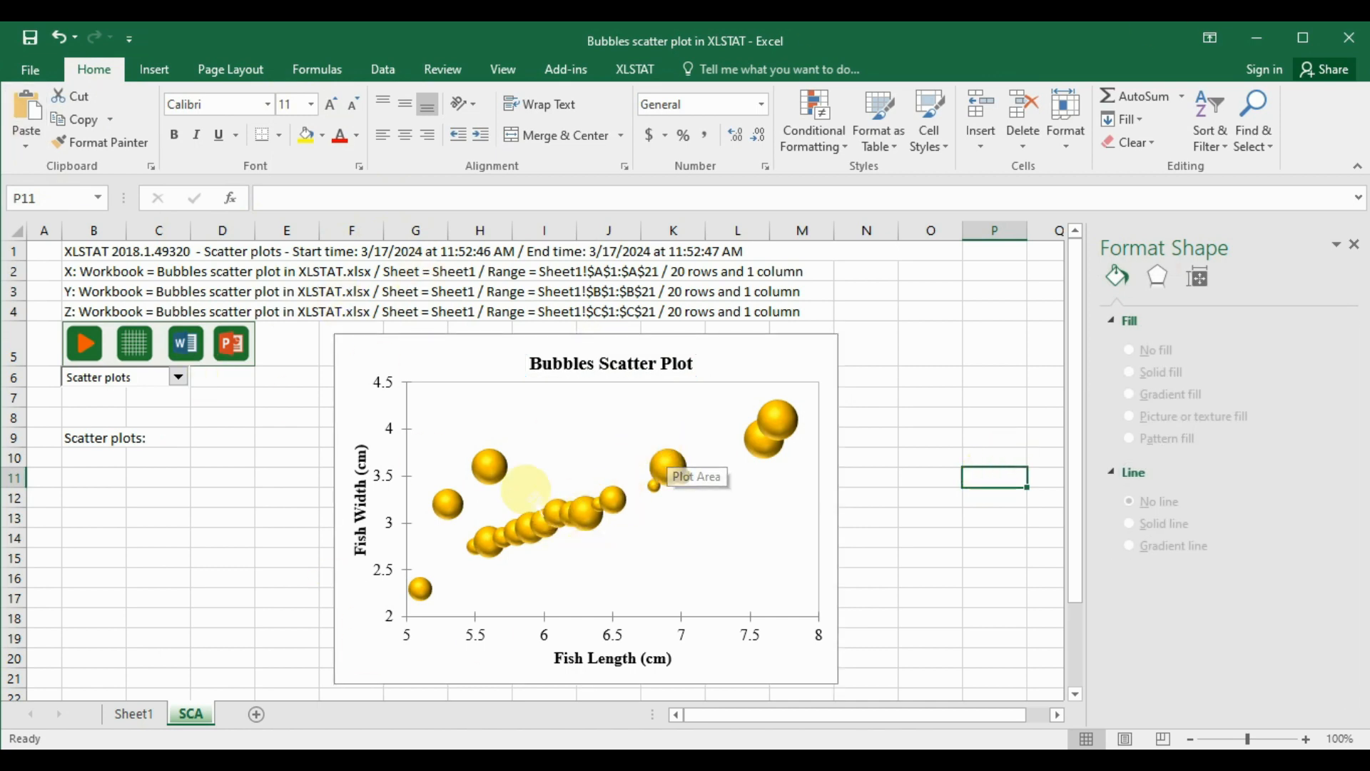
Give the plot area border a solid black line with a width of 1.25 pt.
click(426, 389)
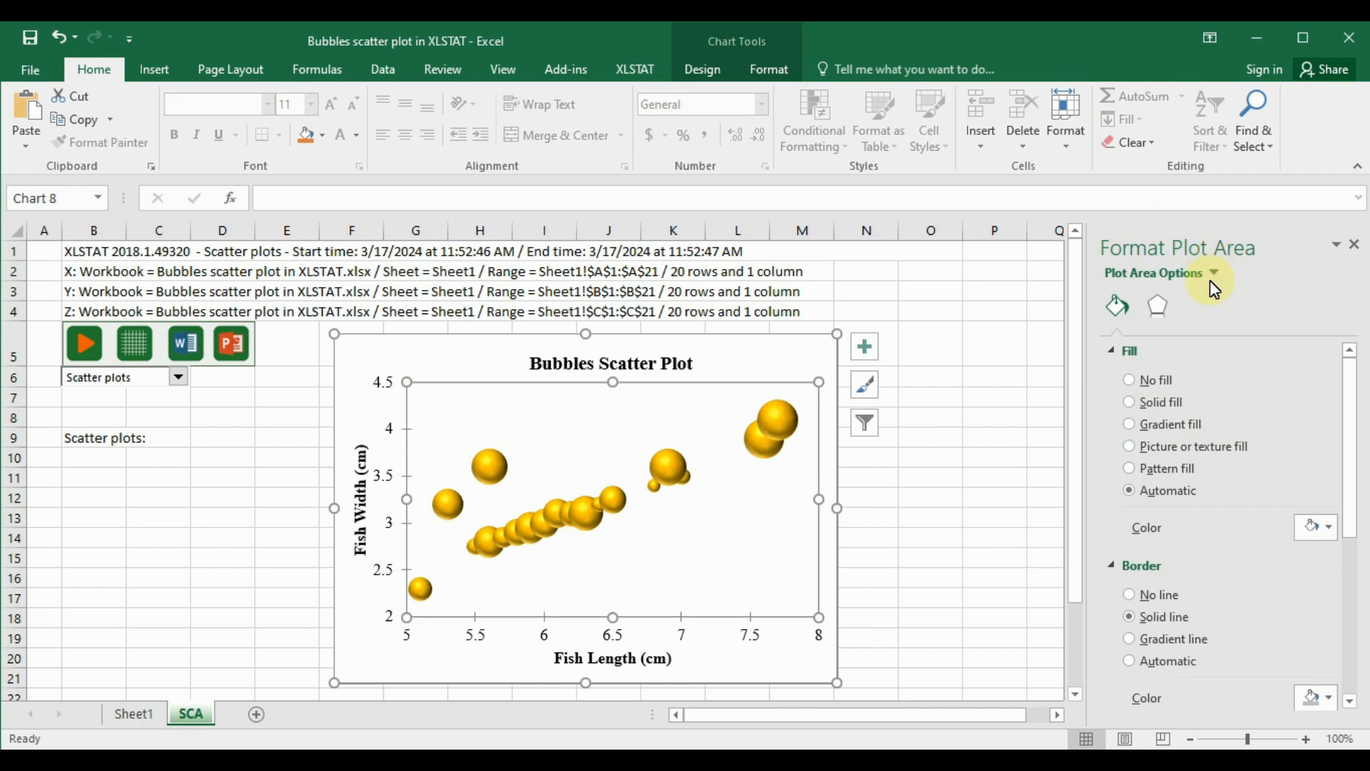
scroll(1182, 492, down, 3)
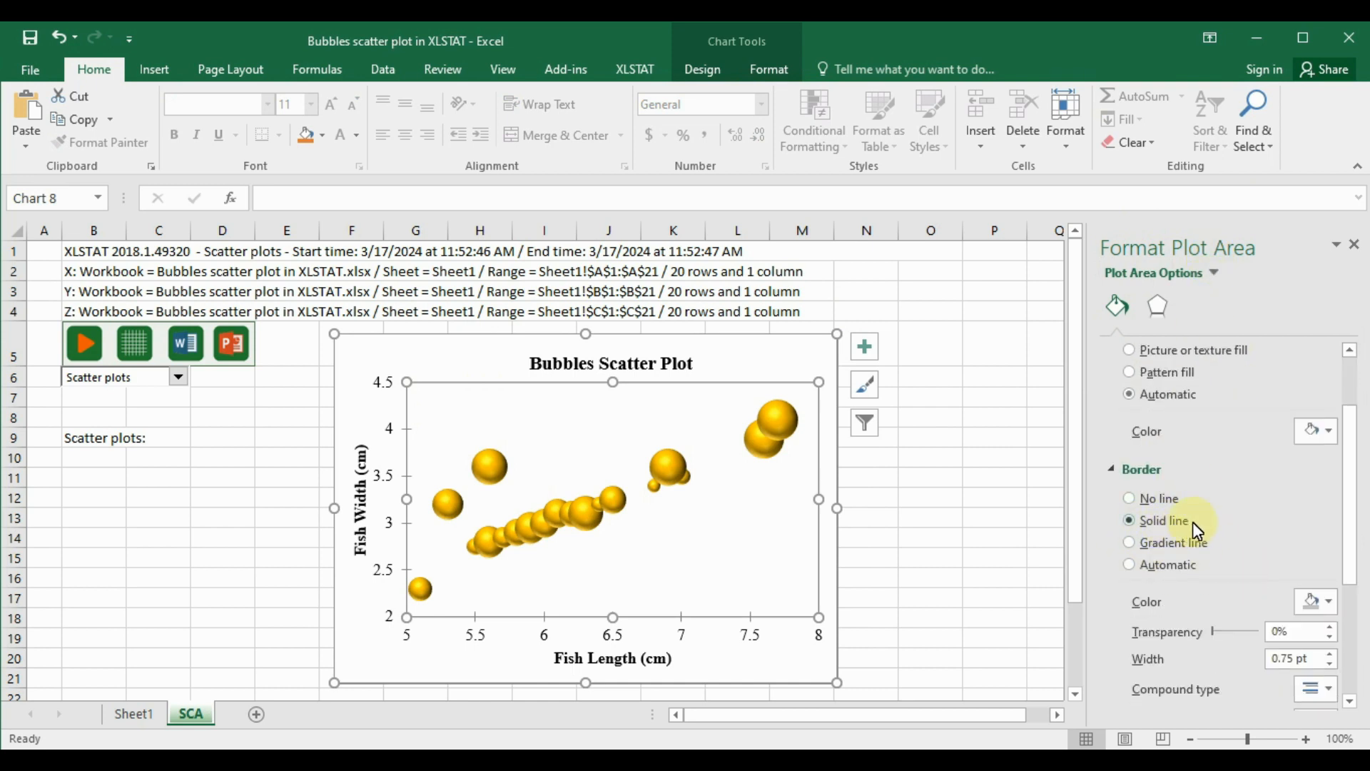
click(1333, 601)
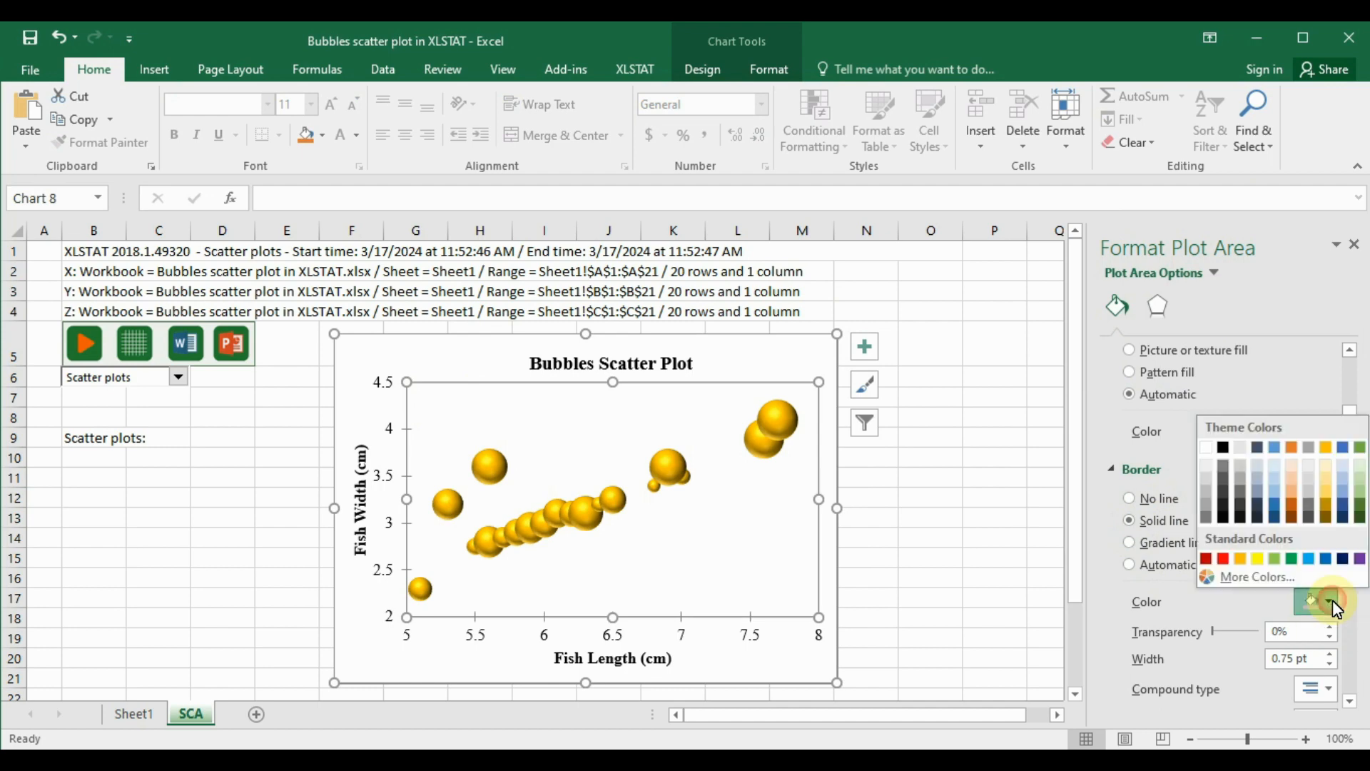
click(1223, 446)
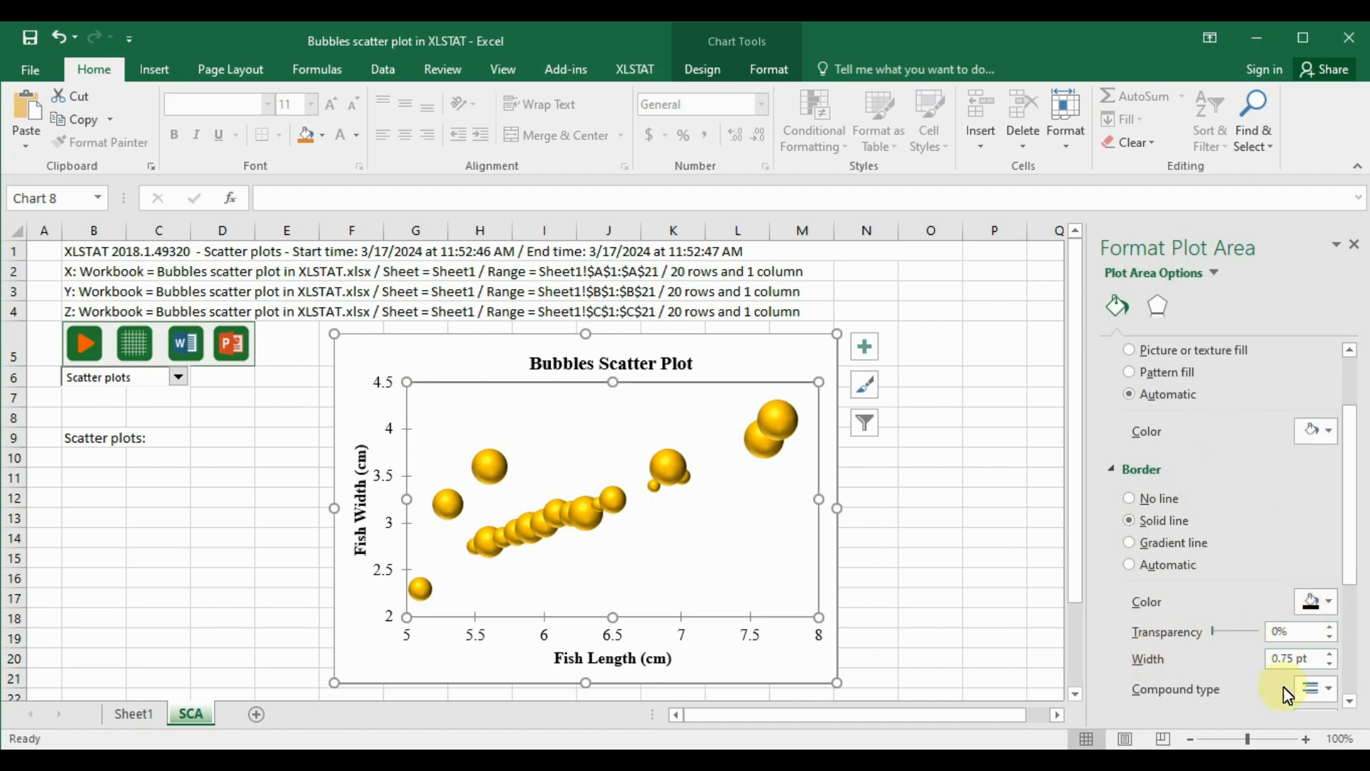
click(1331, 652)
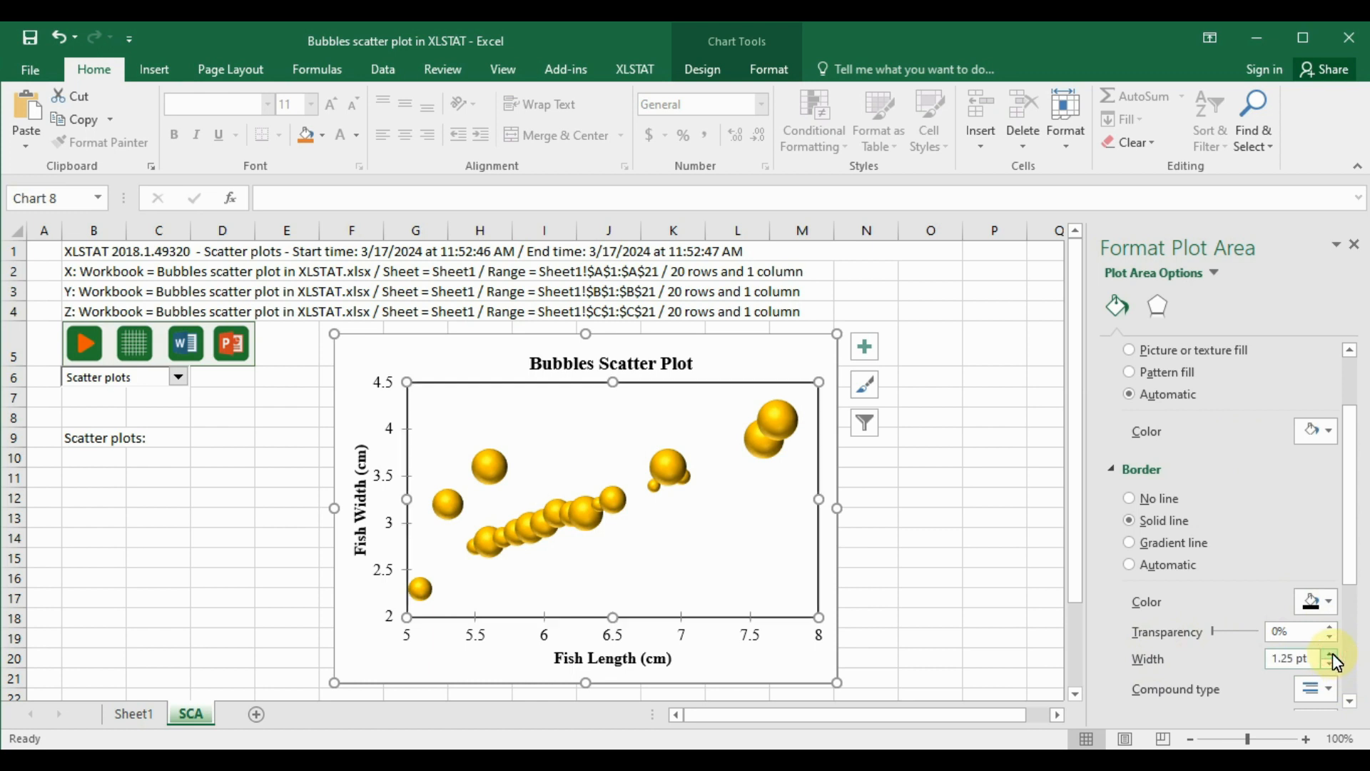
click(1332, 653)
click(973, 492)
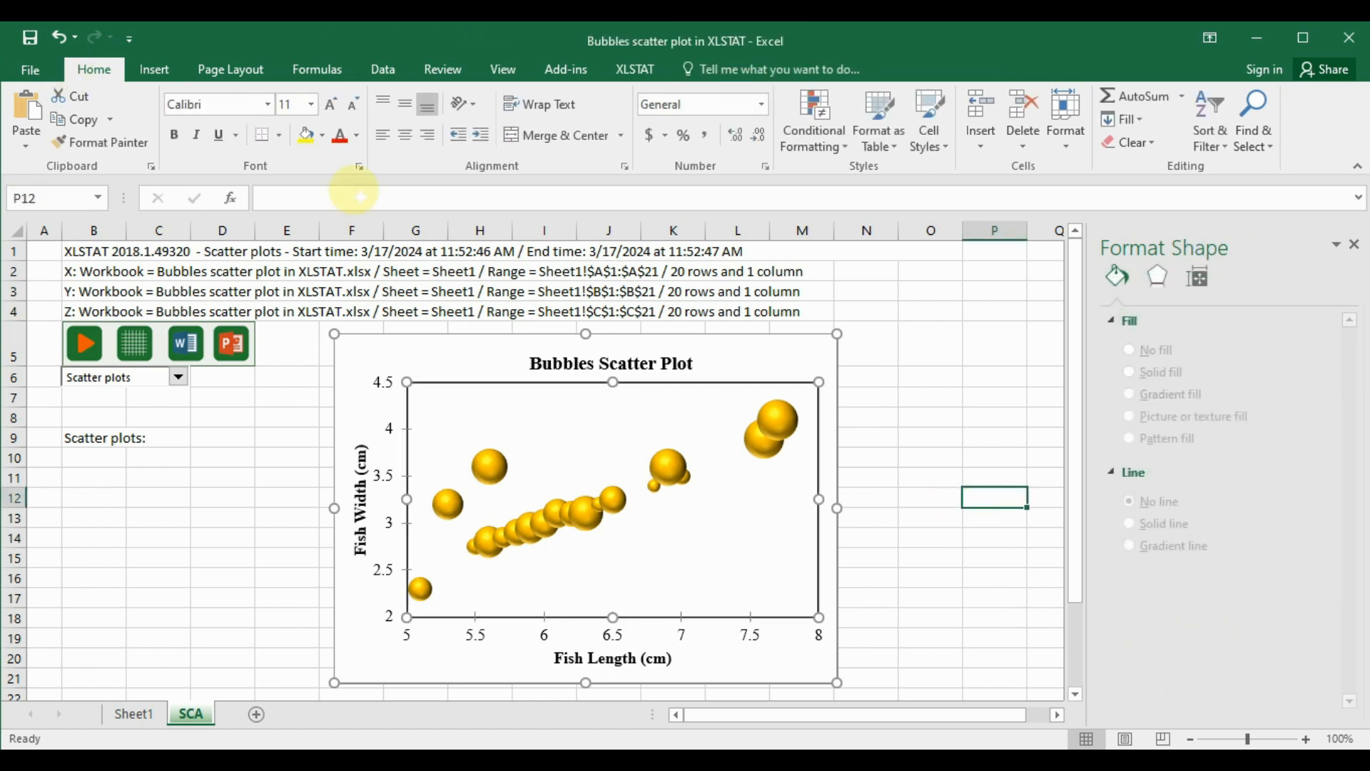
Remove the border line around the whole chart area.
click(360, 350)
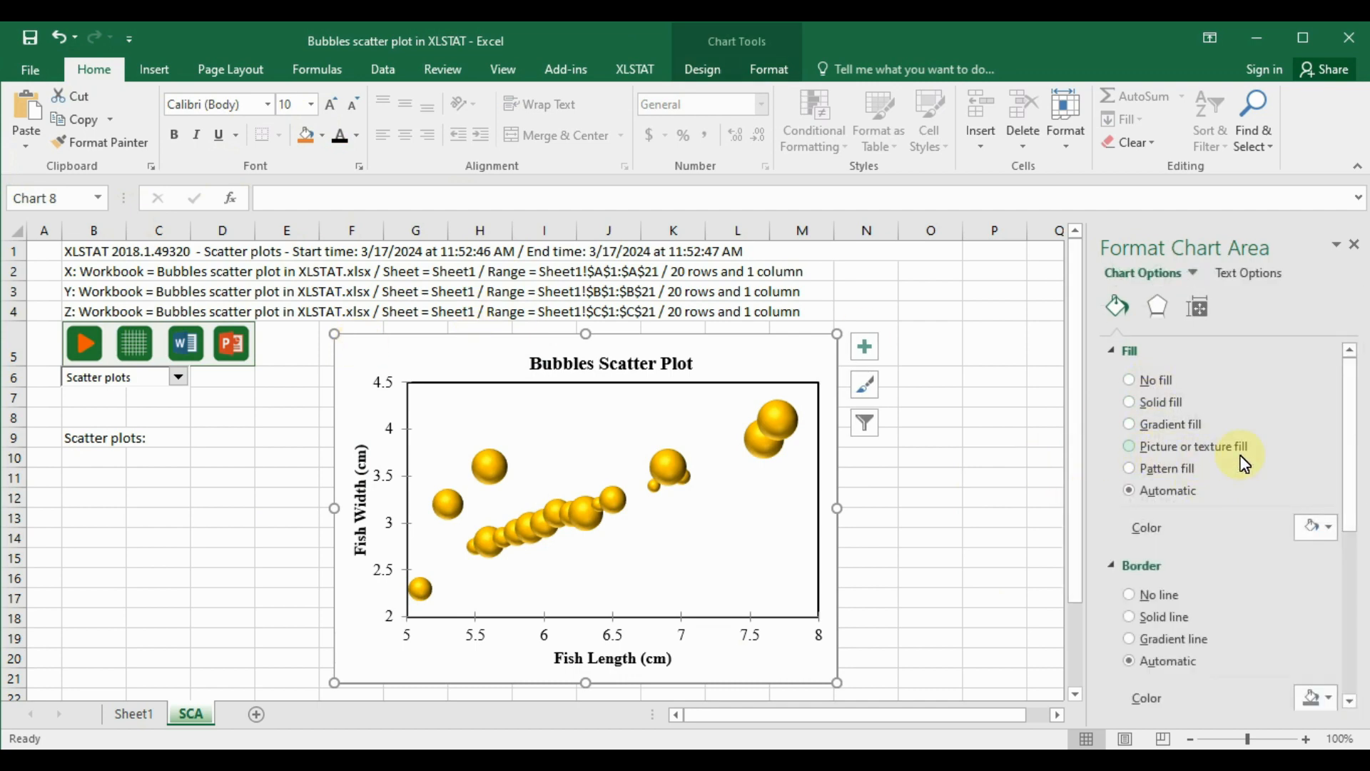
scroll(1276, 547, down, 1)
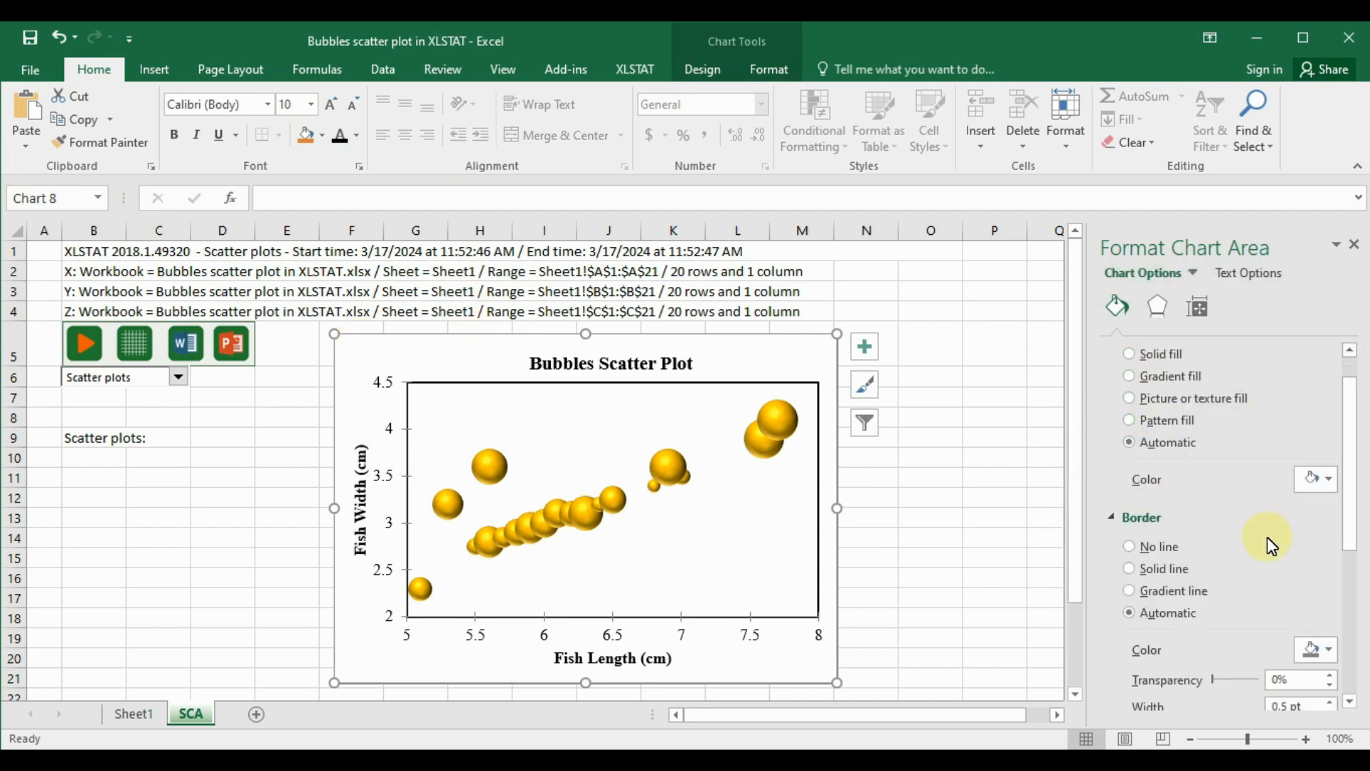
click(1129, 547)
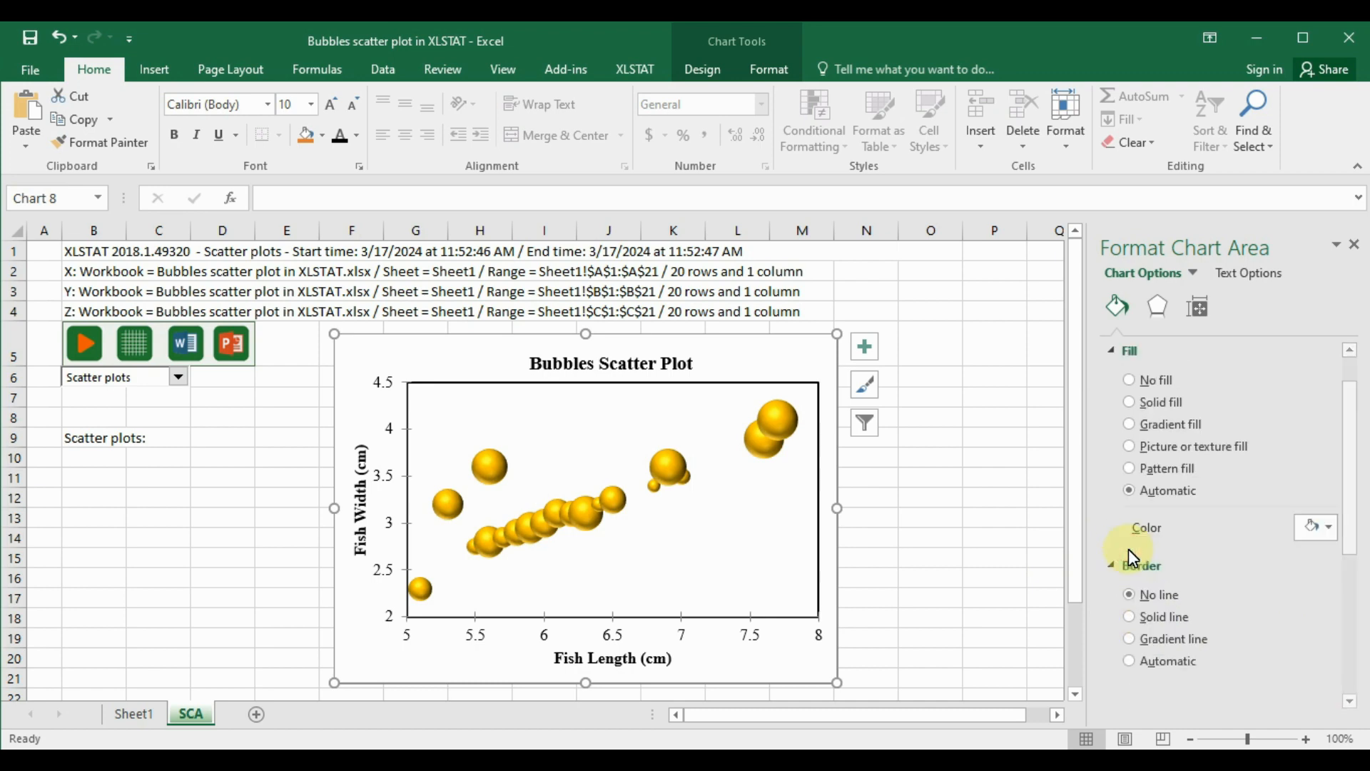
click(1013, 439)
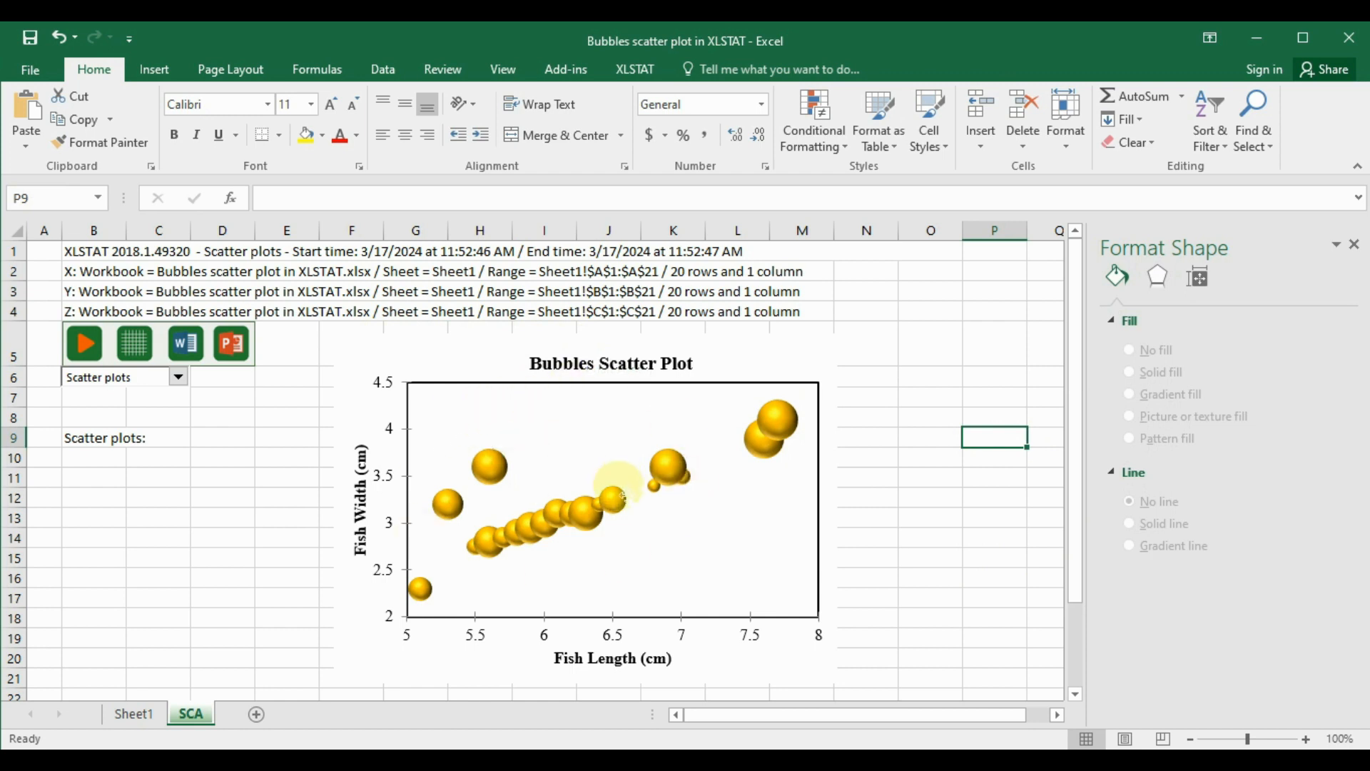
Make the number labels on both the vertical and horizontal axes bold.
mouse_move(622, 500)
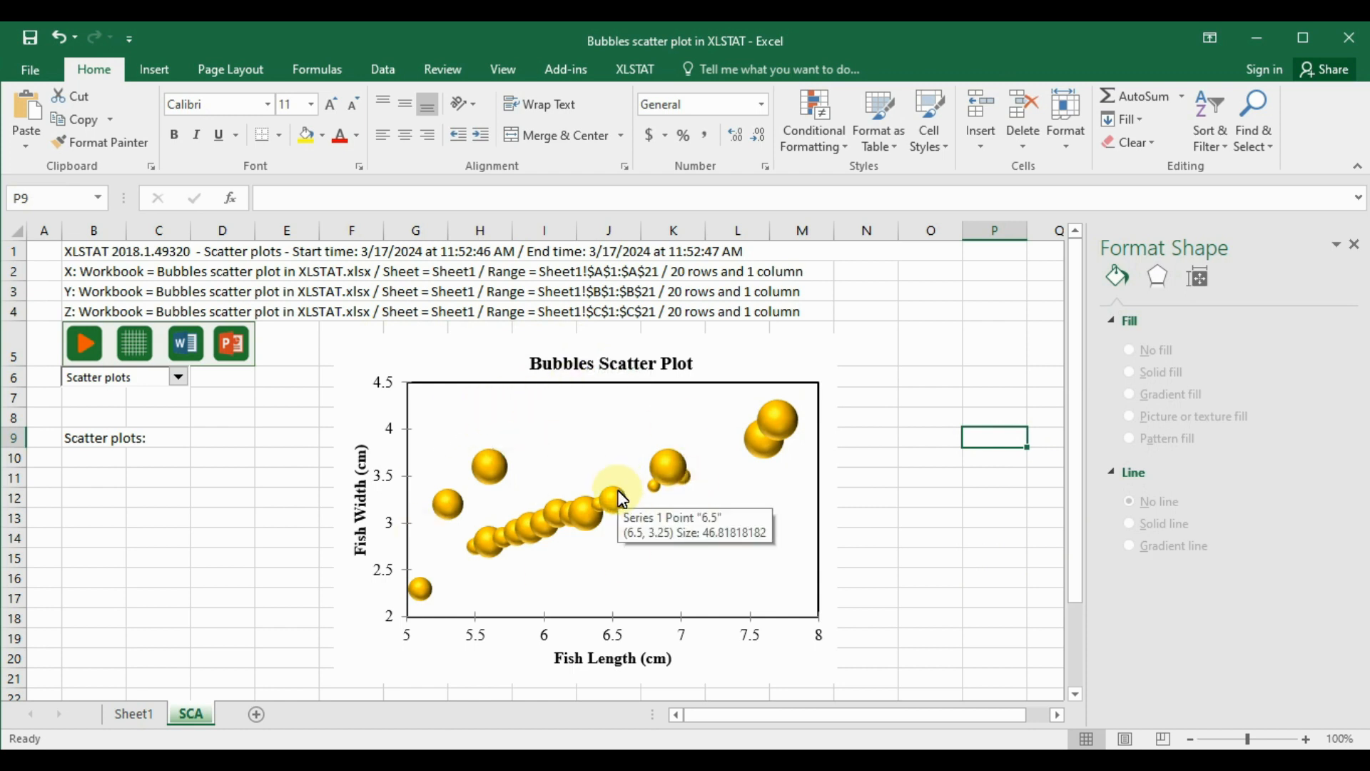
click(387, 480)
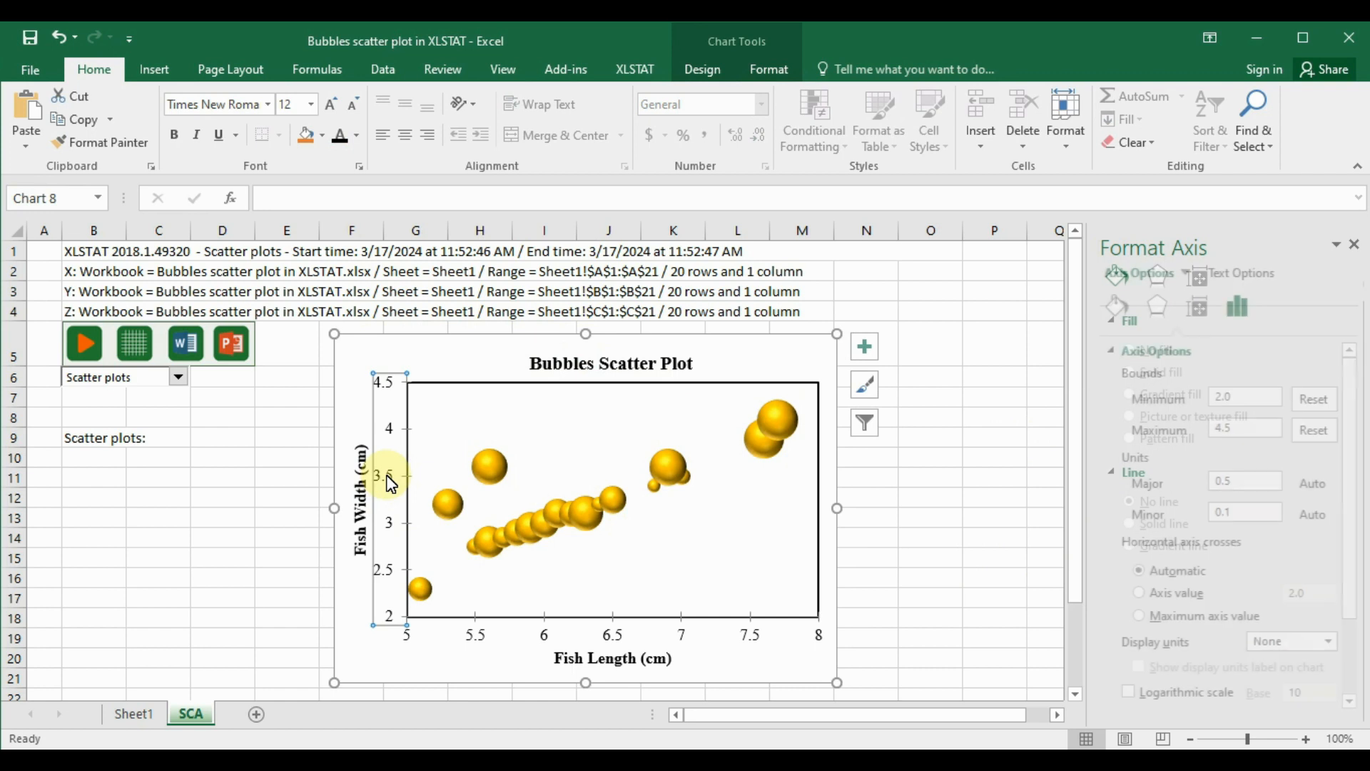
click(174, 135)
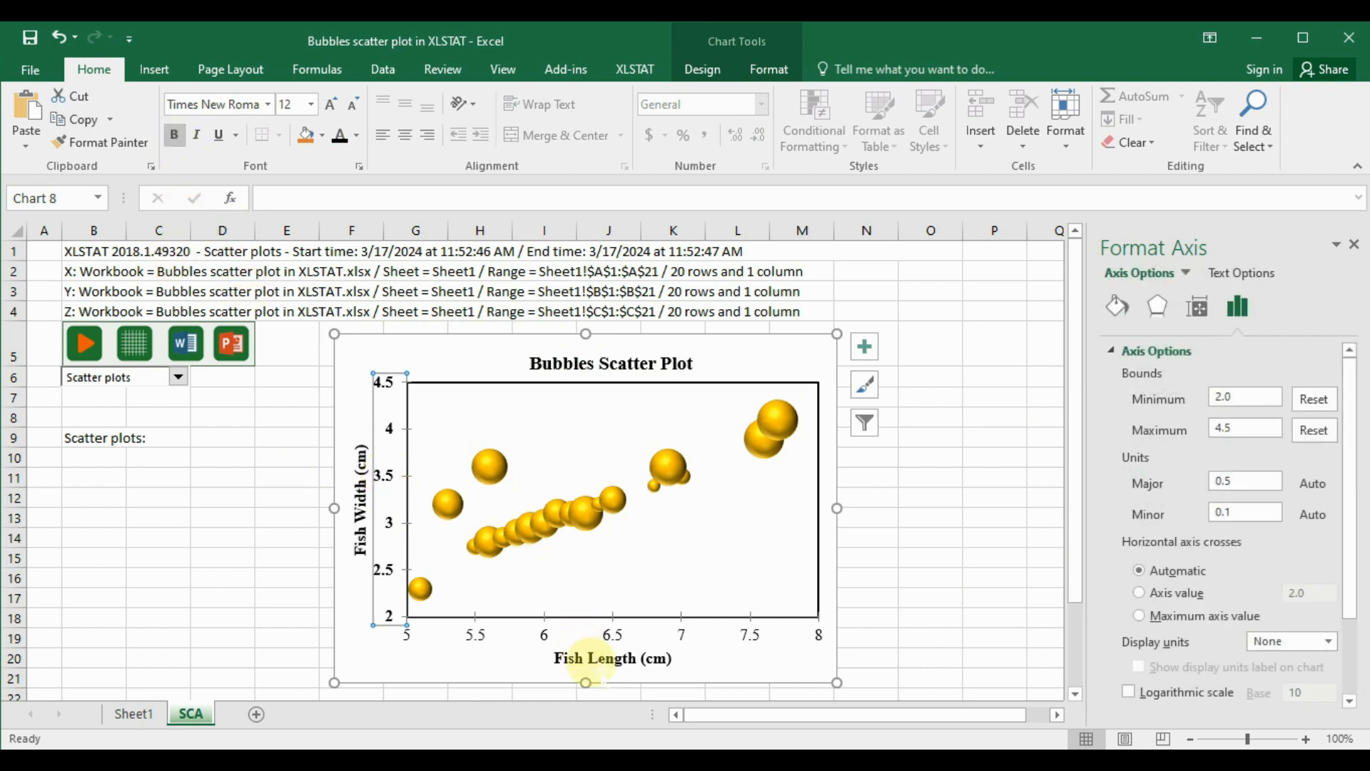
click(616, 636)
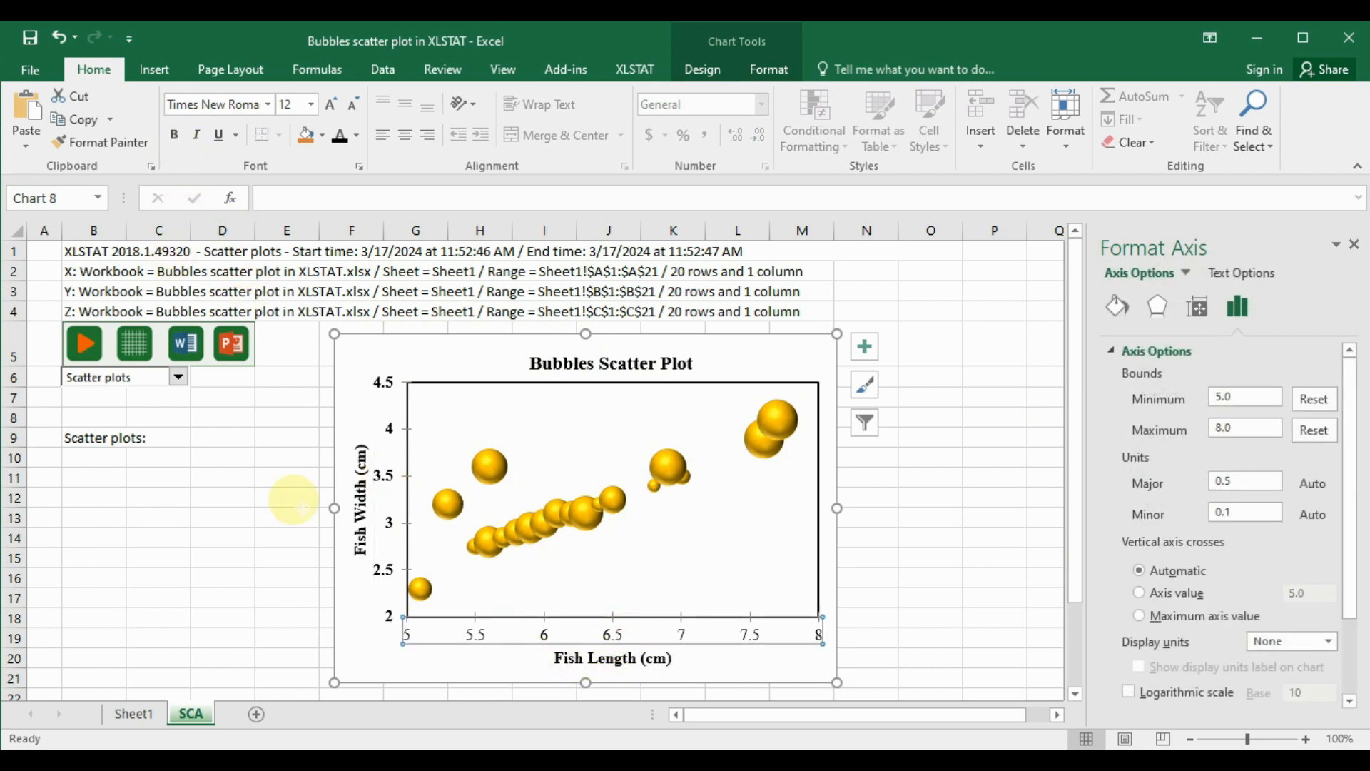
click(174, 135)
click(984, 508)
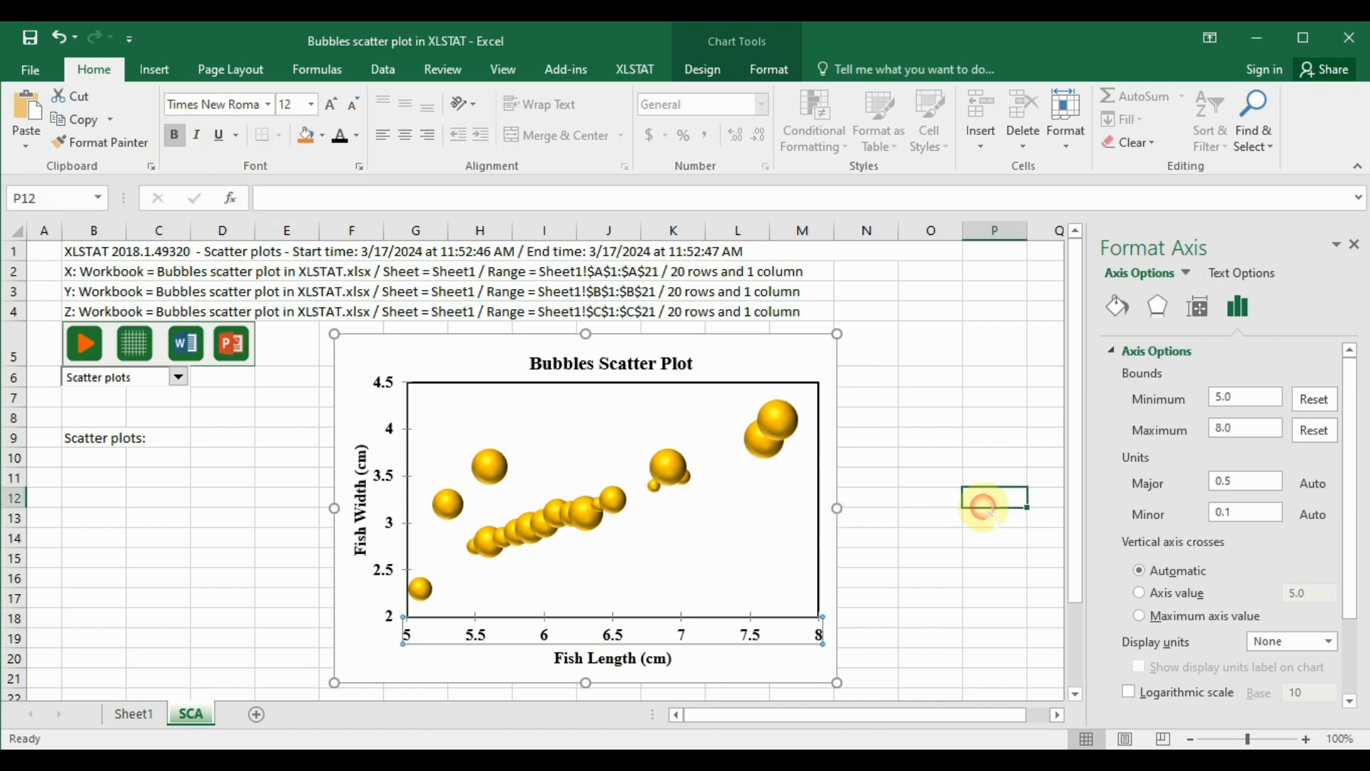
Close the formatting pane, move the chart up near the first rows, and enlarge it to reach about column P.
click(1354, 244)
drag(780, 357, 774, 282)
drag(847, 605, 976, 691)
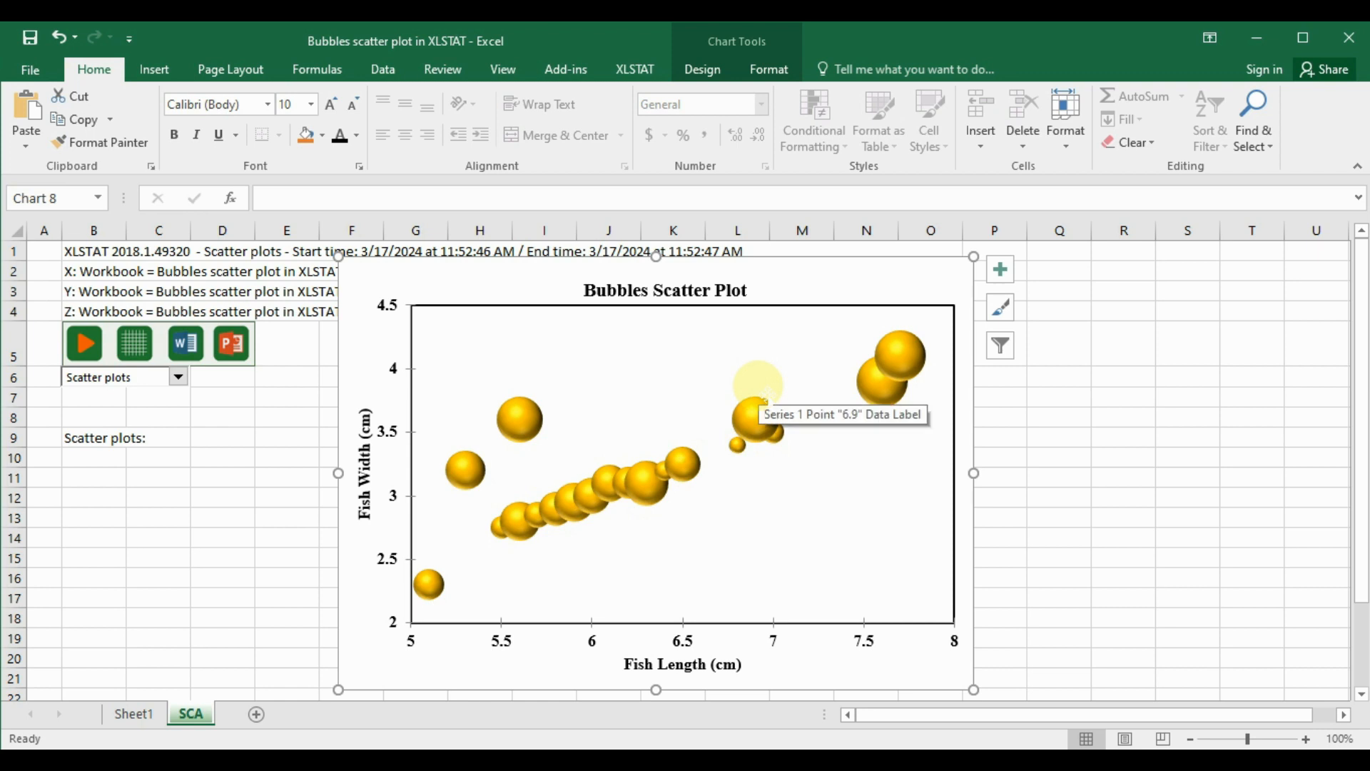
Inspect the chart's bubbles and reposition the enlarged chart so its upper edge lies in row 1 and its near side in column F.
mouse_move(753, 415)
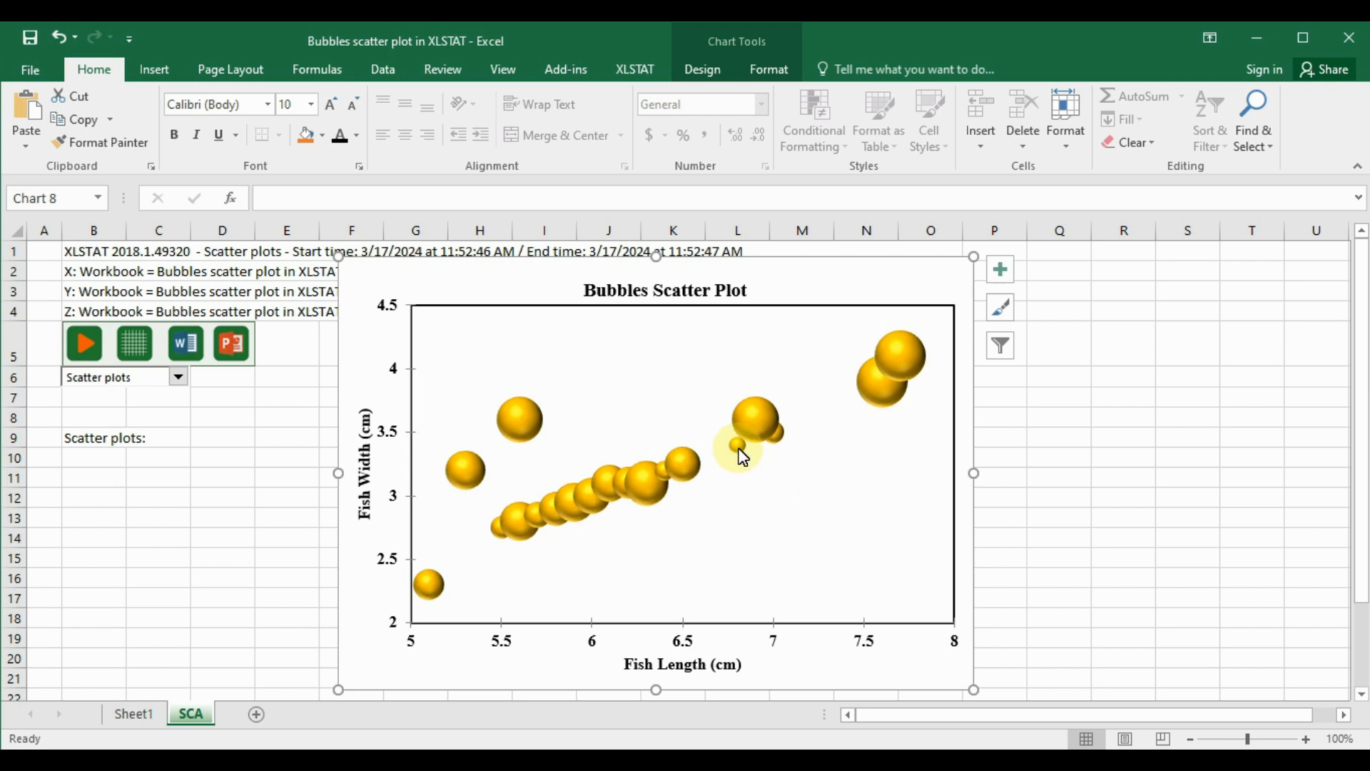
mouse_move(744, 457)
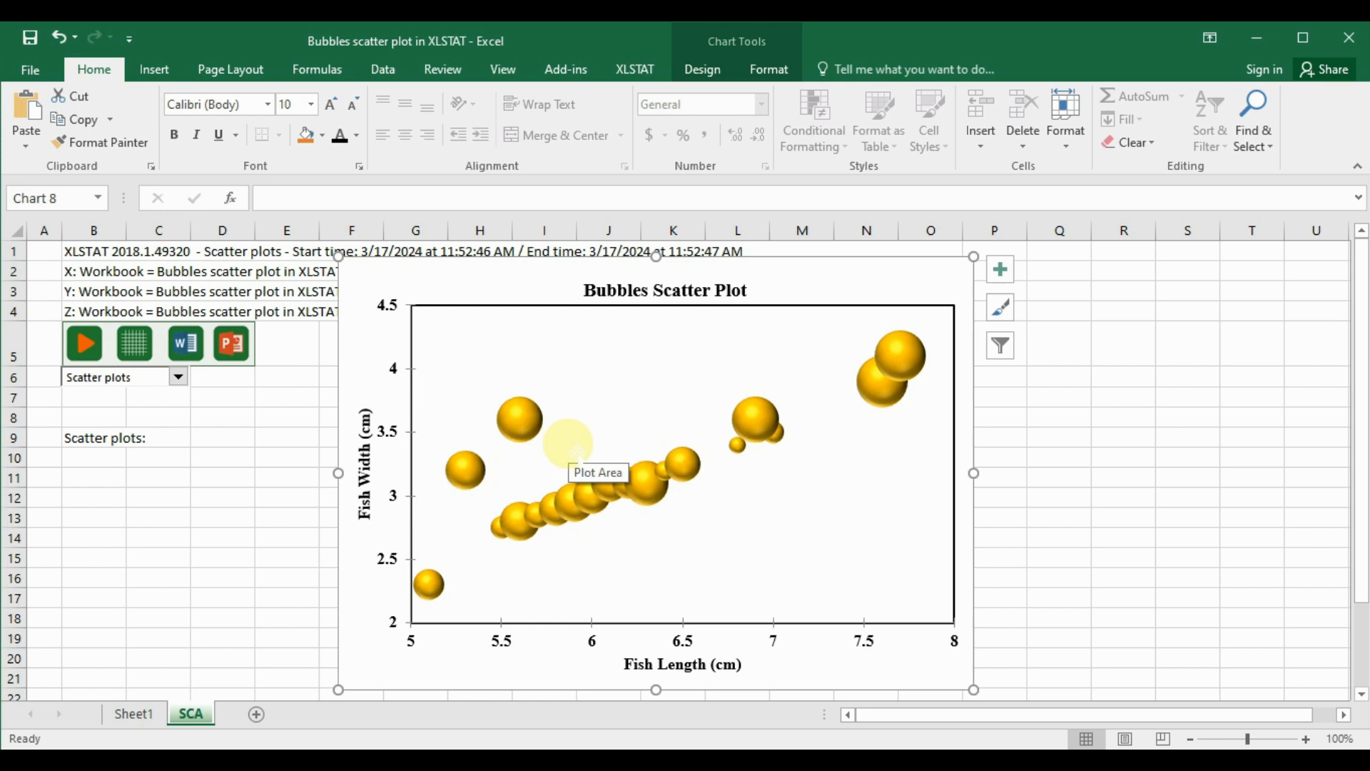
drag(429, 265, 404, 266)
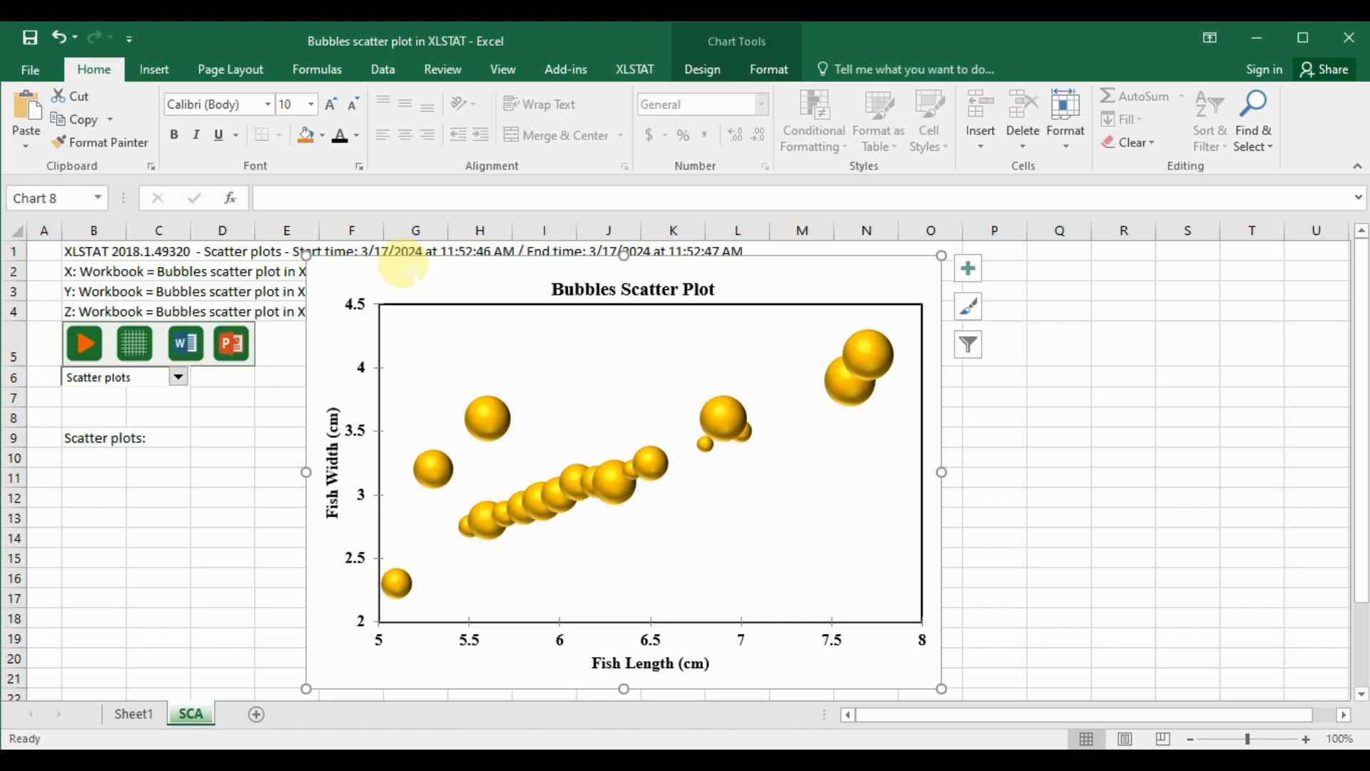
drag(403, 266, 450, 255)
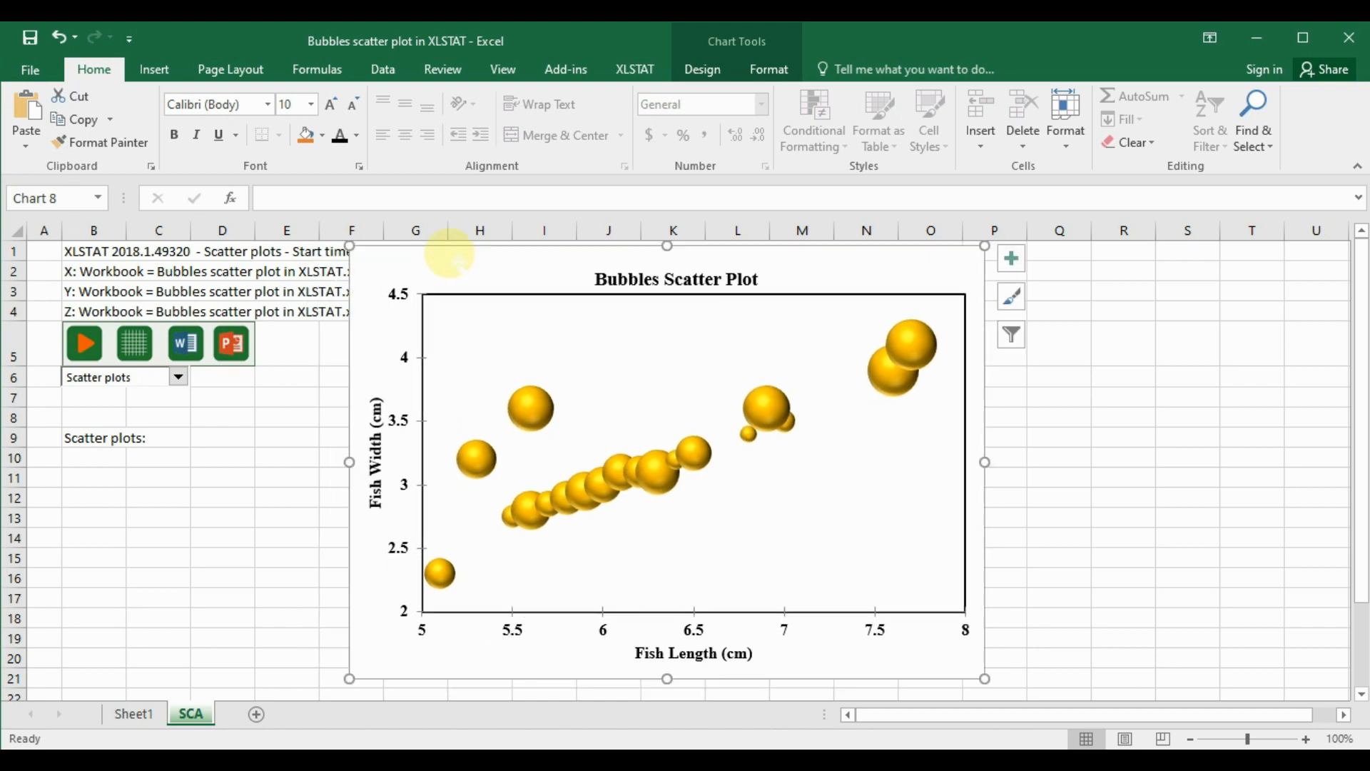